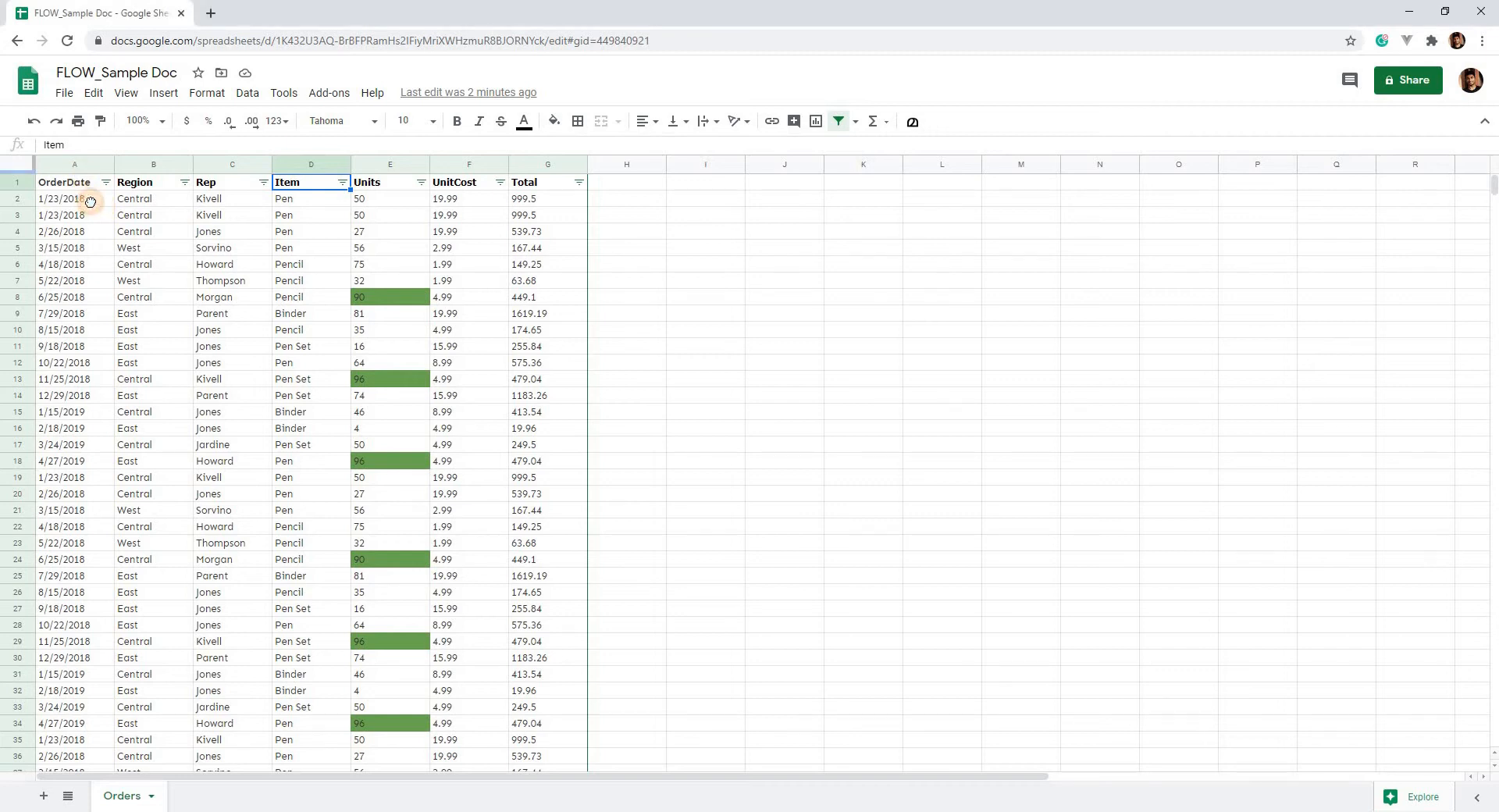
Step: Filter the Item column of the Orders sheet to show only Pen and Pencil
{"action": "left_click", "coordinate": [66, 183]}
{"action": "left_click", "coordinate": [342, 182]}
{"action": "left_click", "coordinate": [190, 376]}
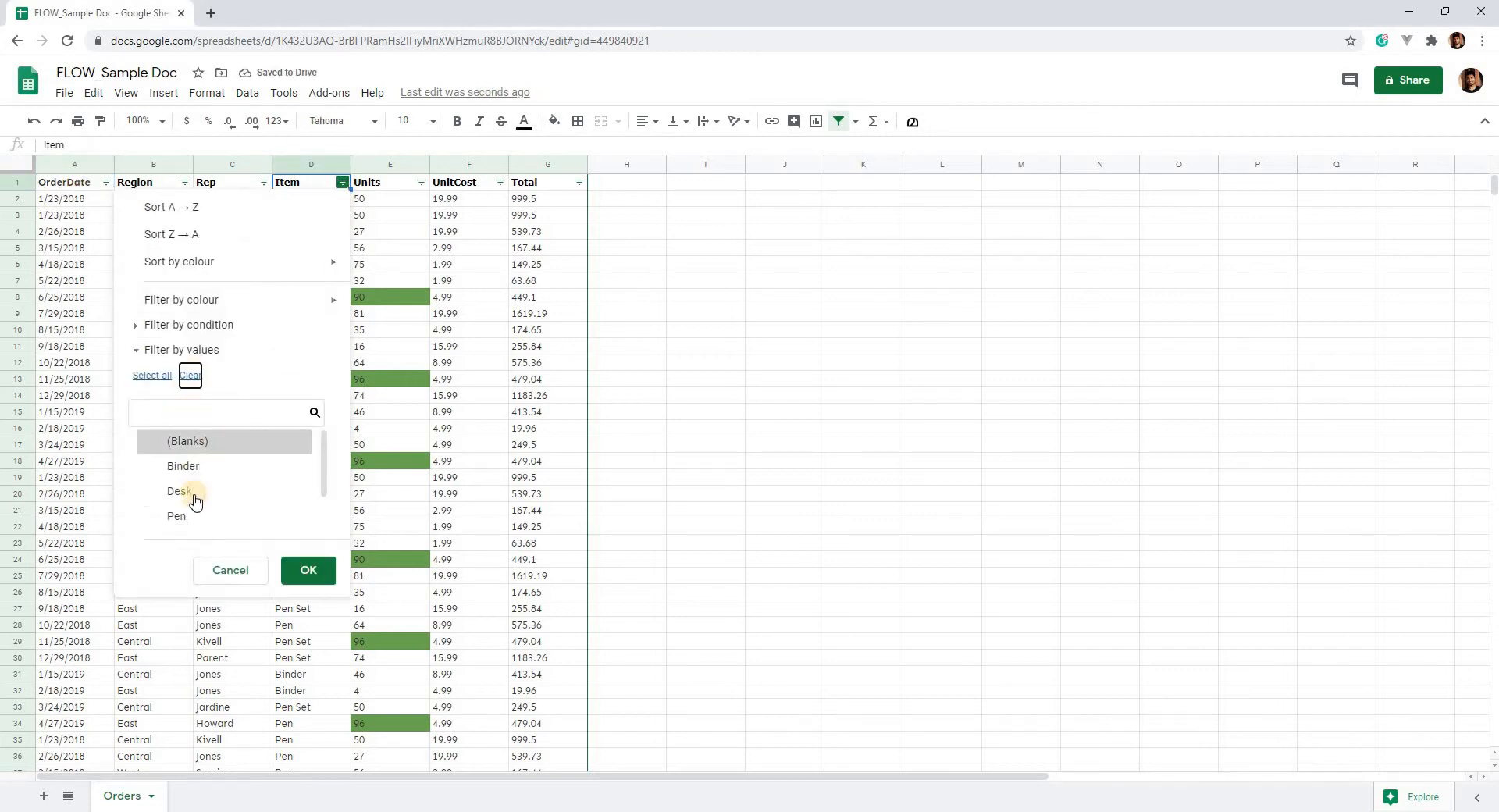
{"action": "left_click", "coordinate": [201, 512]}
{"action": "scroll", "coordinate": [205, 515], "scroll_direction": "down", "scroll_amount": 1}
{"action": "left_click", "coordinate": [205, 515]}
{"action": "left_click", "coordinate": [304, 570]}
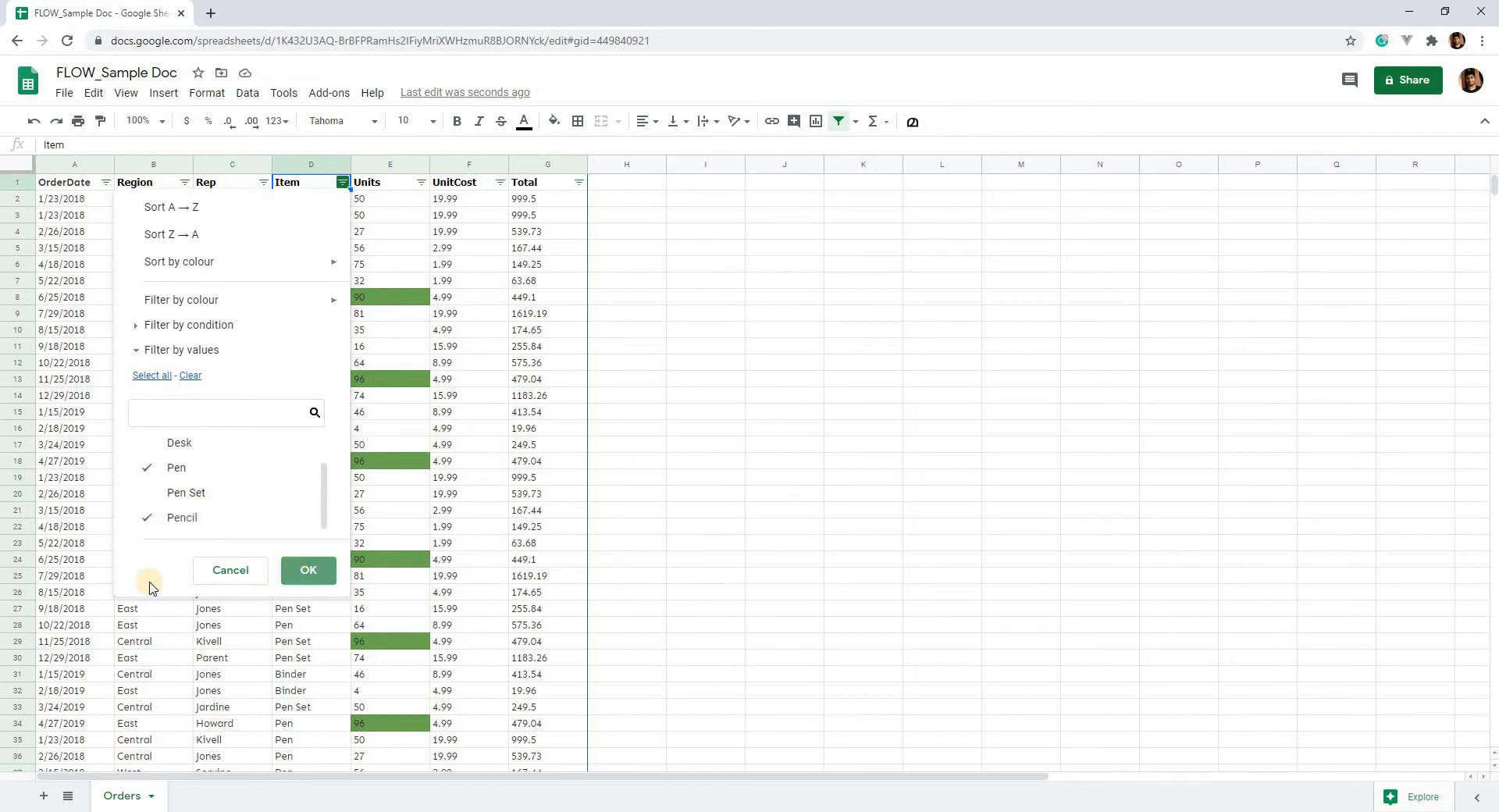
Step: Copy the filtered orders, headers included, into a new sheet named "Pen And Pencil"
{"action": "key", "text": "ctrl+shift+End"}
{"action": "key", "text": "ctrl+c"}
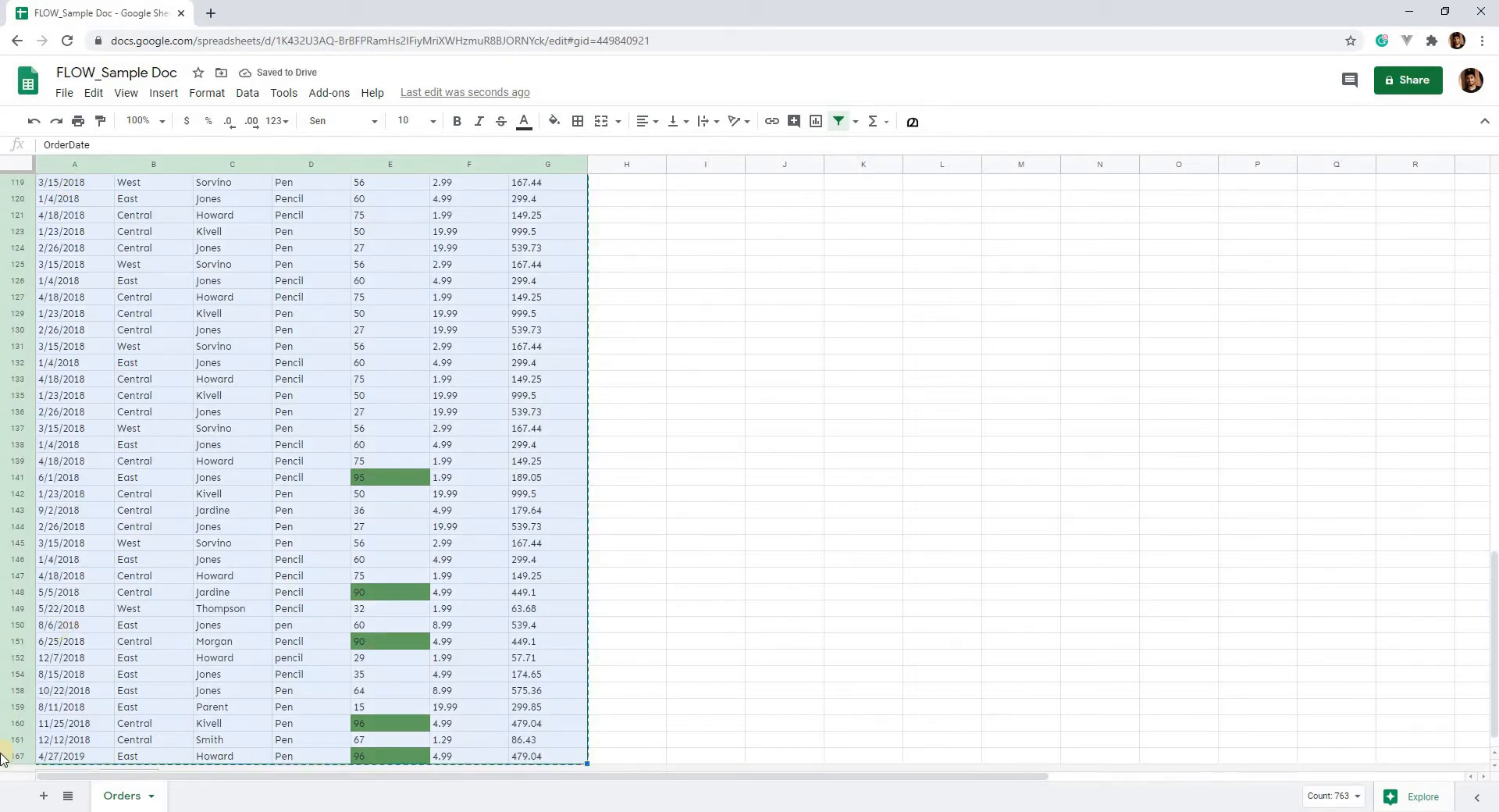
{"action": "left_click", "coordinate": [201, 800]}
{"action": "right_click", "coordinate": [227, 795]}
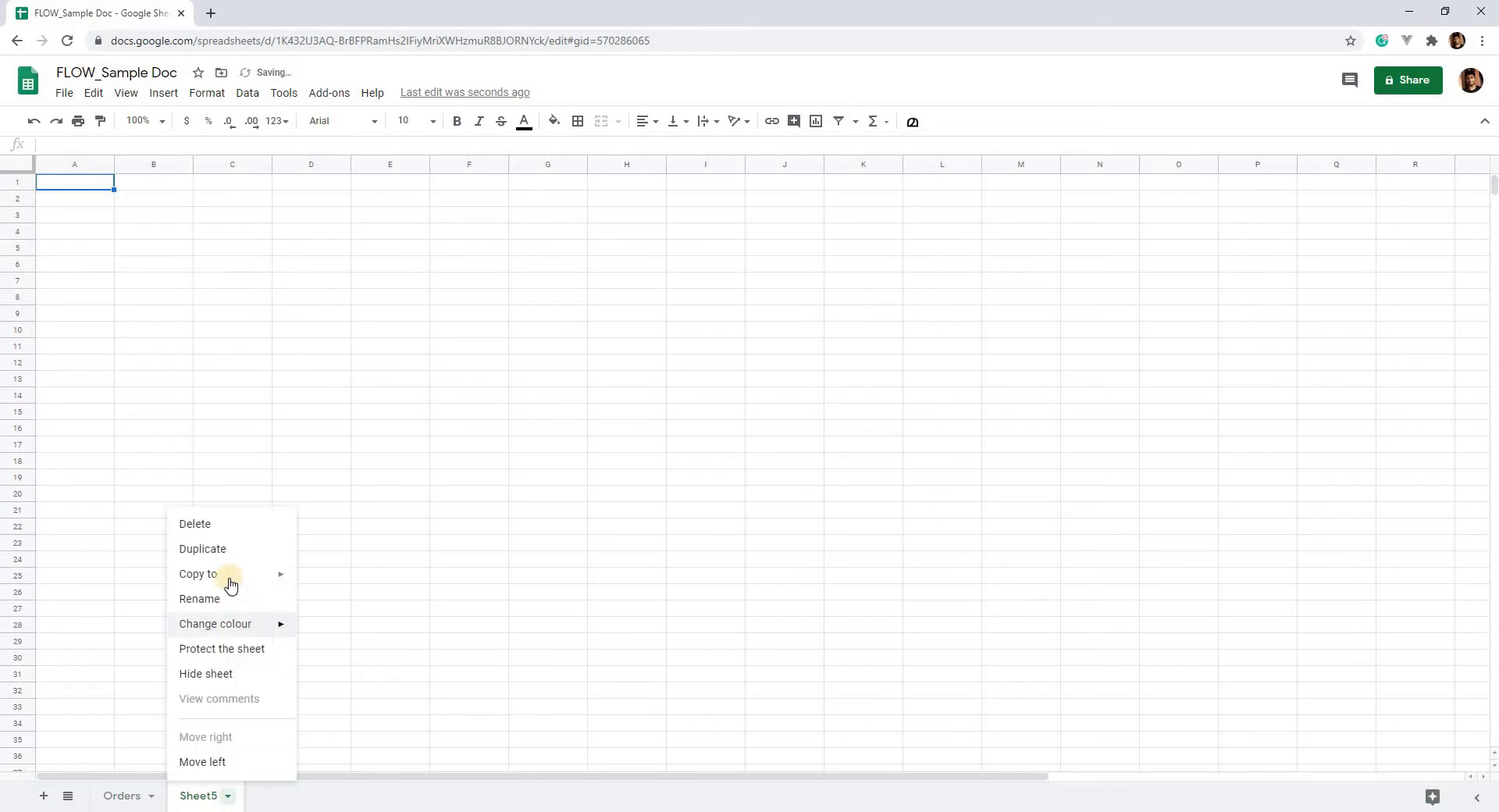
{"action": "left_click", "coordinate": [229, 603]}
{"action": "type", "text": "Pen "}
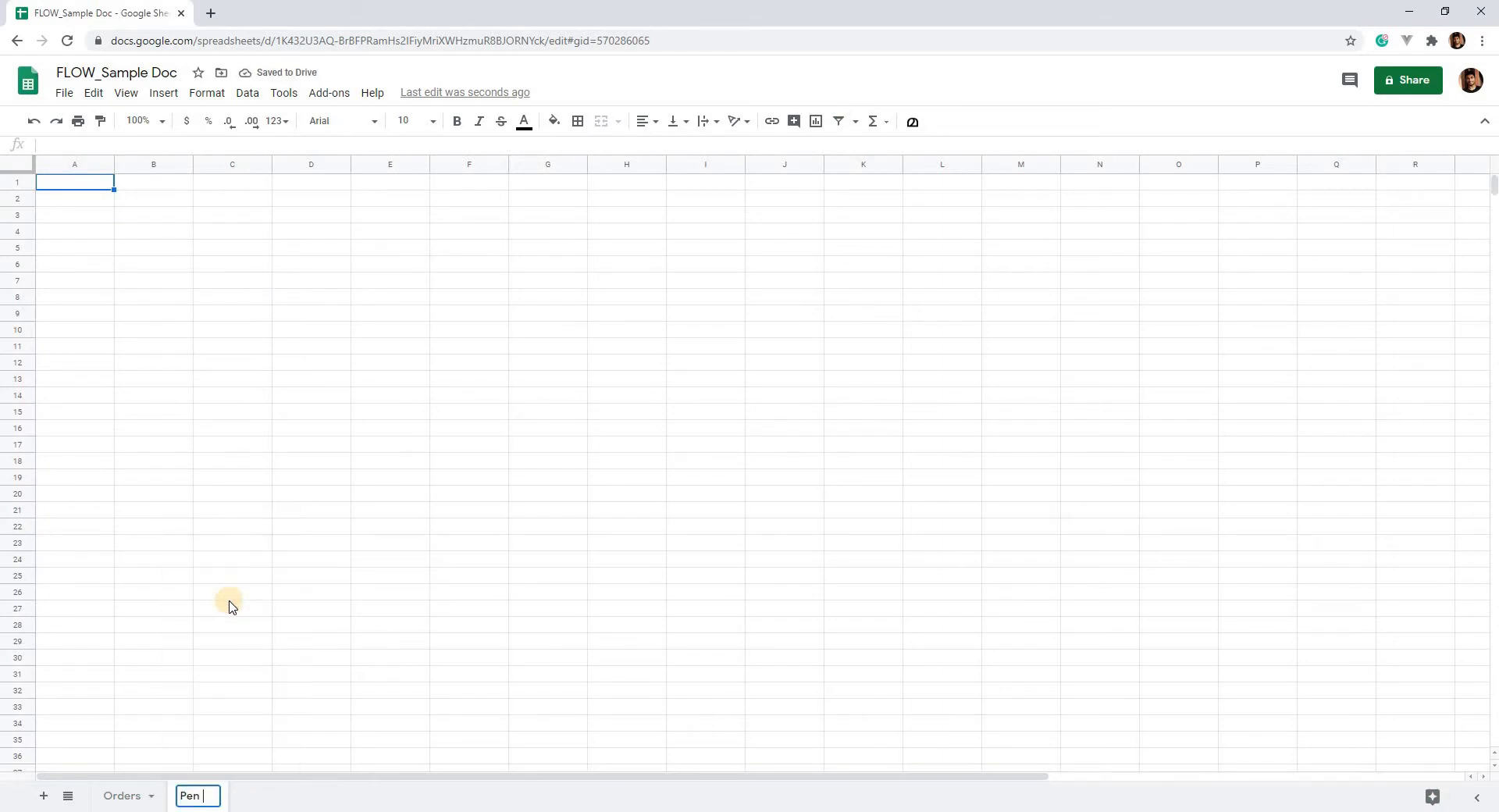
{"action": "type", "text": "And Pencil"}
{"action": "key", "text": "Return"}
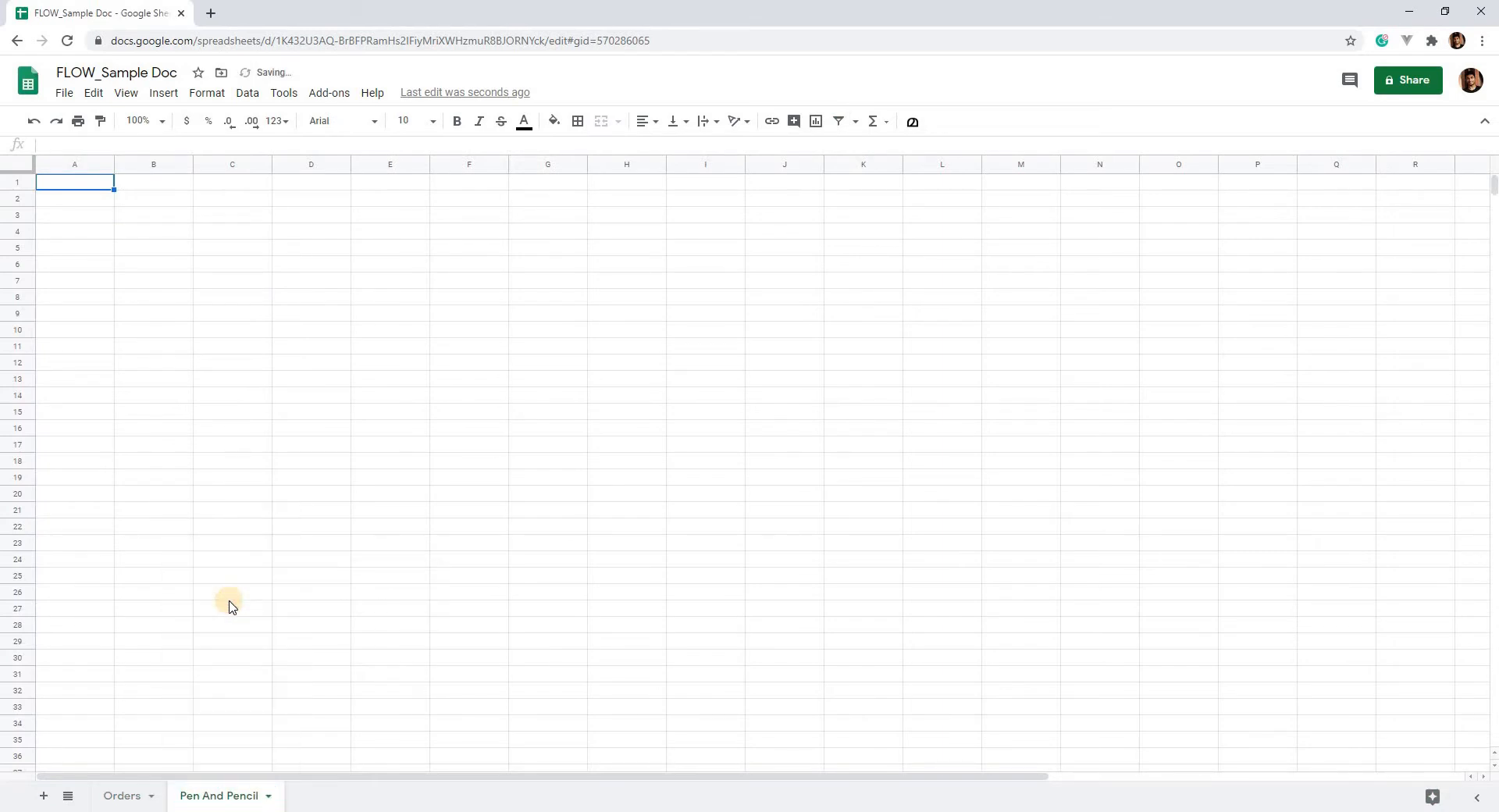
{"action": "key", "text": "ctrl+v"}
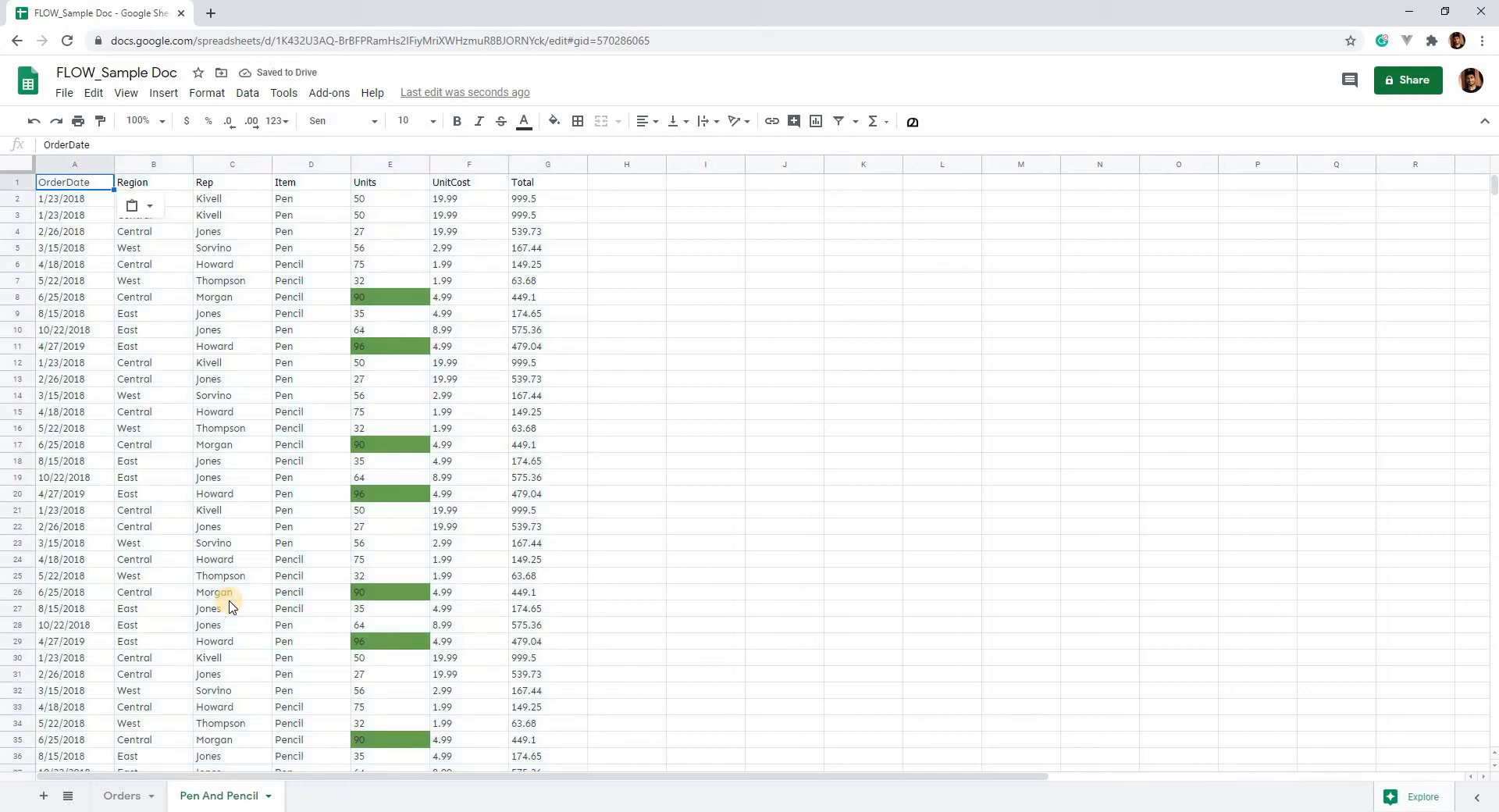
Step: Return to the Orders sheet and filter the Region column to show only East
{"action": "left_click", "coordinate": [125, 795]}
{"action": "left_click", "coordinate": [267, 251]}
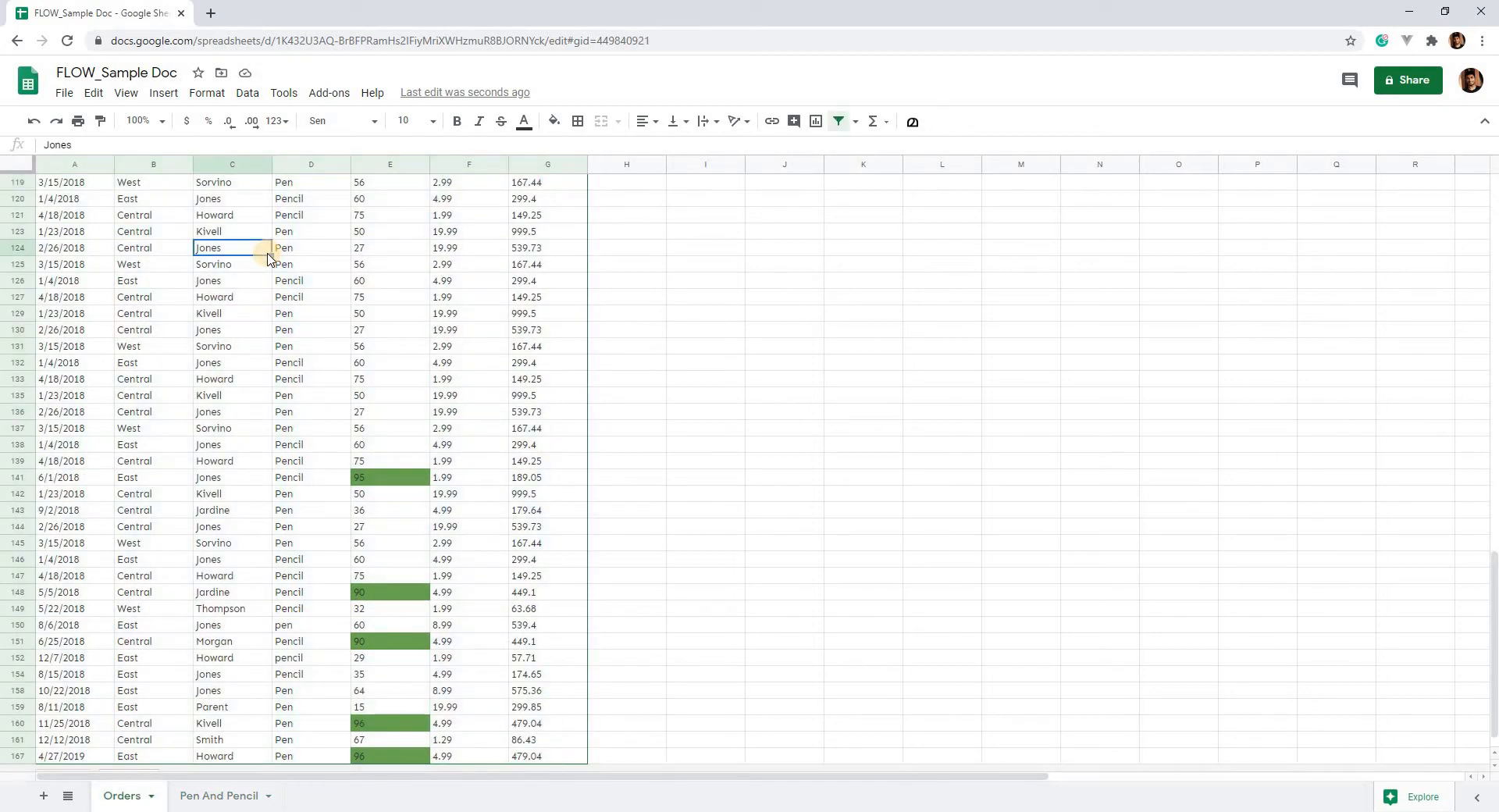
{"action": "key", "text": "ctrl+Home"}
{"action": "left_click", "coordinate": [178, 188]}
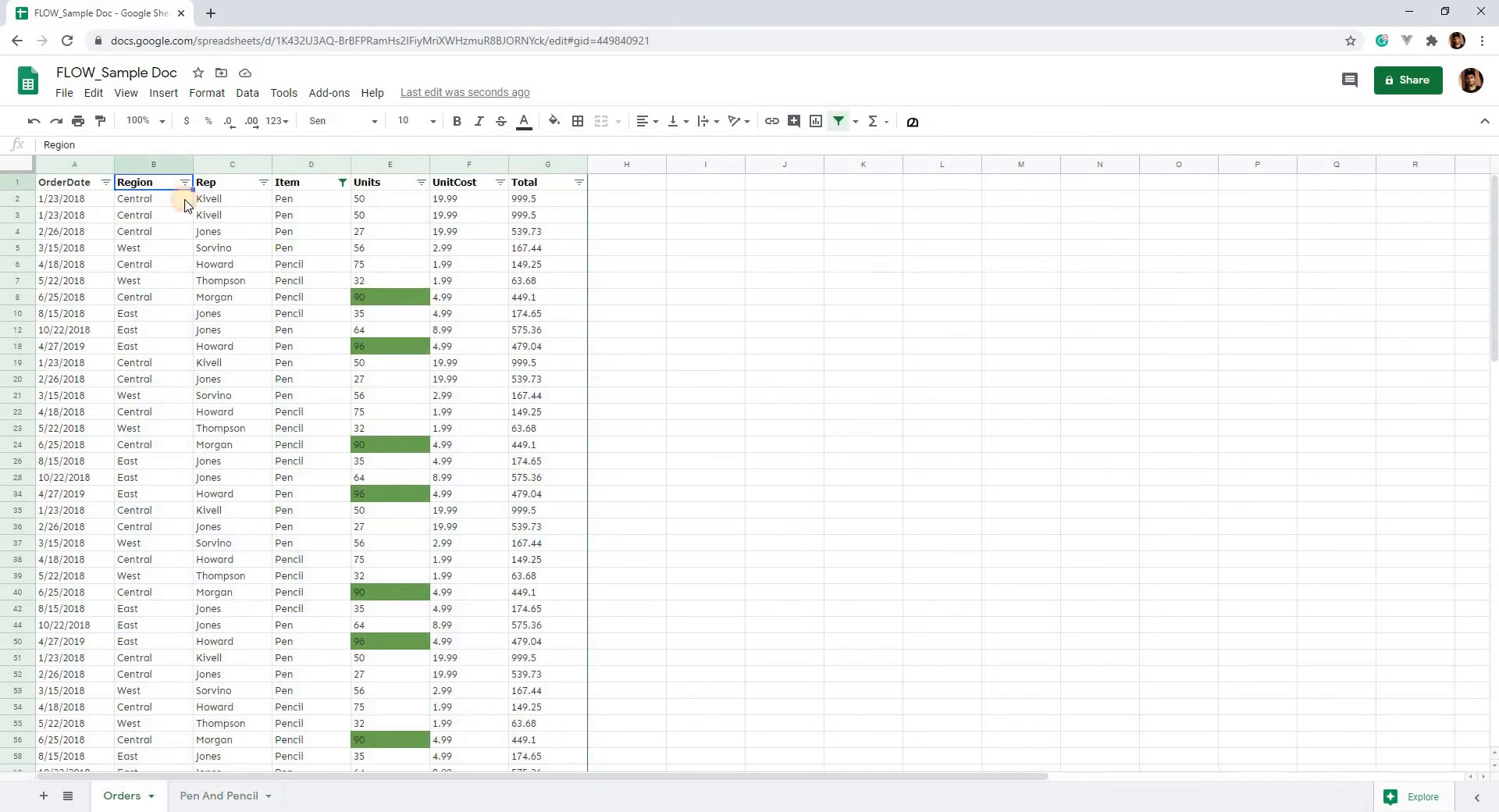
{"action": "left_click", "coordinate": [185, 183]}
{"action": "left_click", "coordinate": [256, 376]}
{"action": "left_click", "coordinate": [244, 466]}
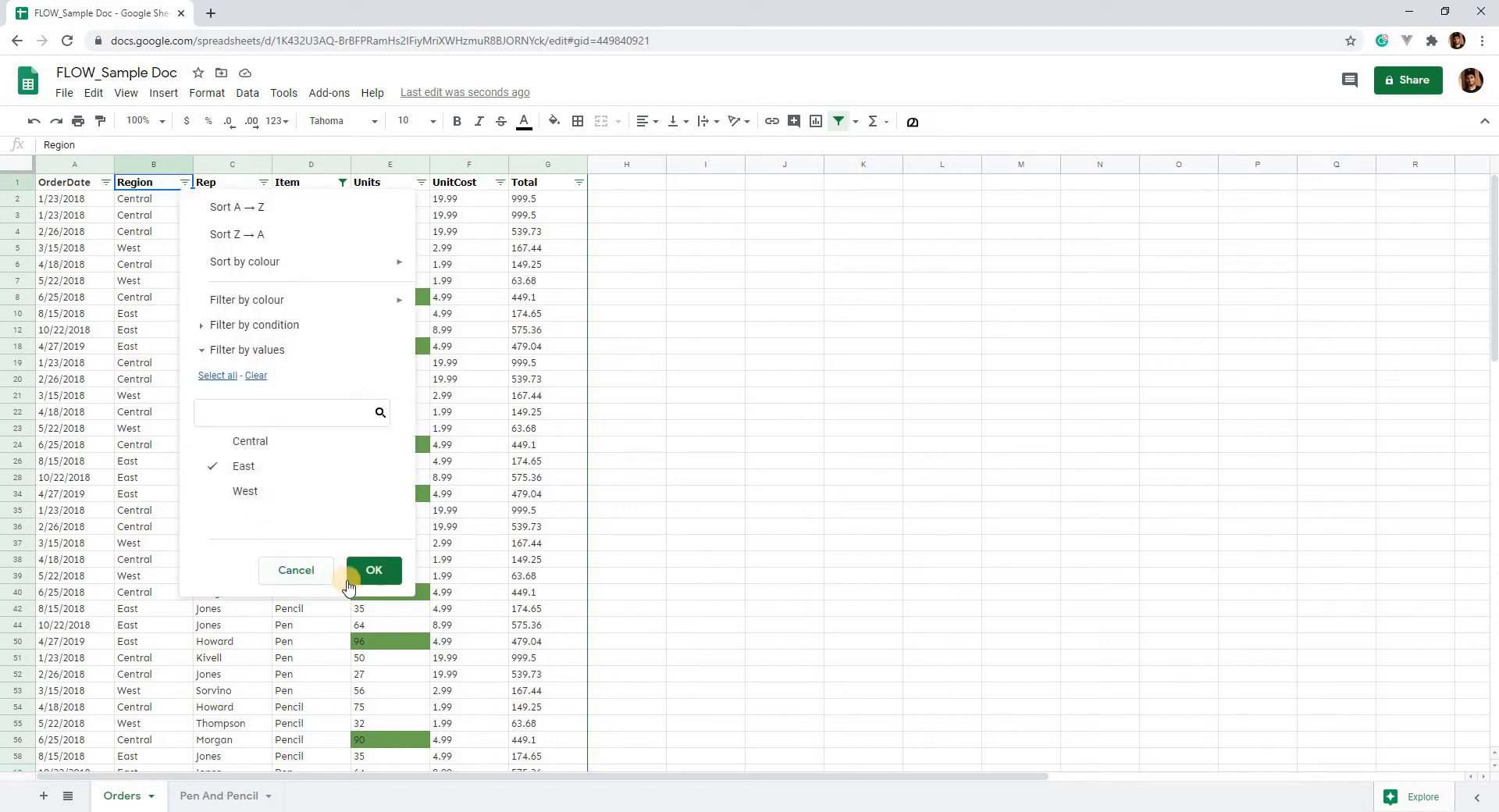
{"action": "left_click", "coordinate": [374, 570]}
Step: Filter the Rep column to only the second rep in its value list, and accept all dates in the OrderDate filter
{"action": "left_click", "coordinate": [251, 185]}
{"action": "left_click", "coordinate": [263, 183]}
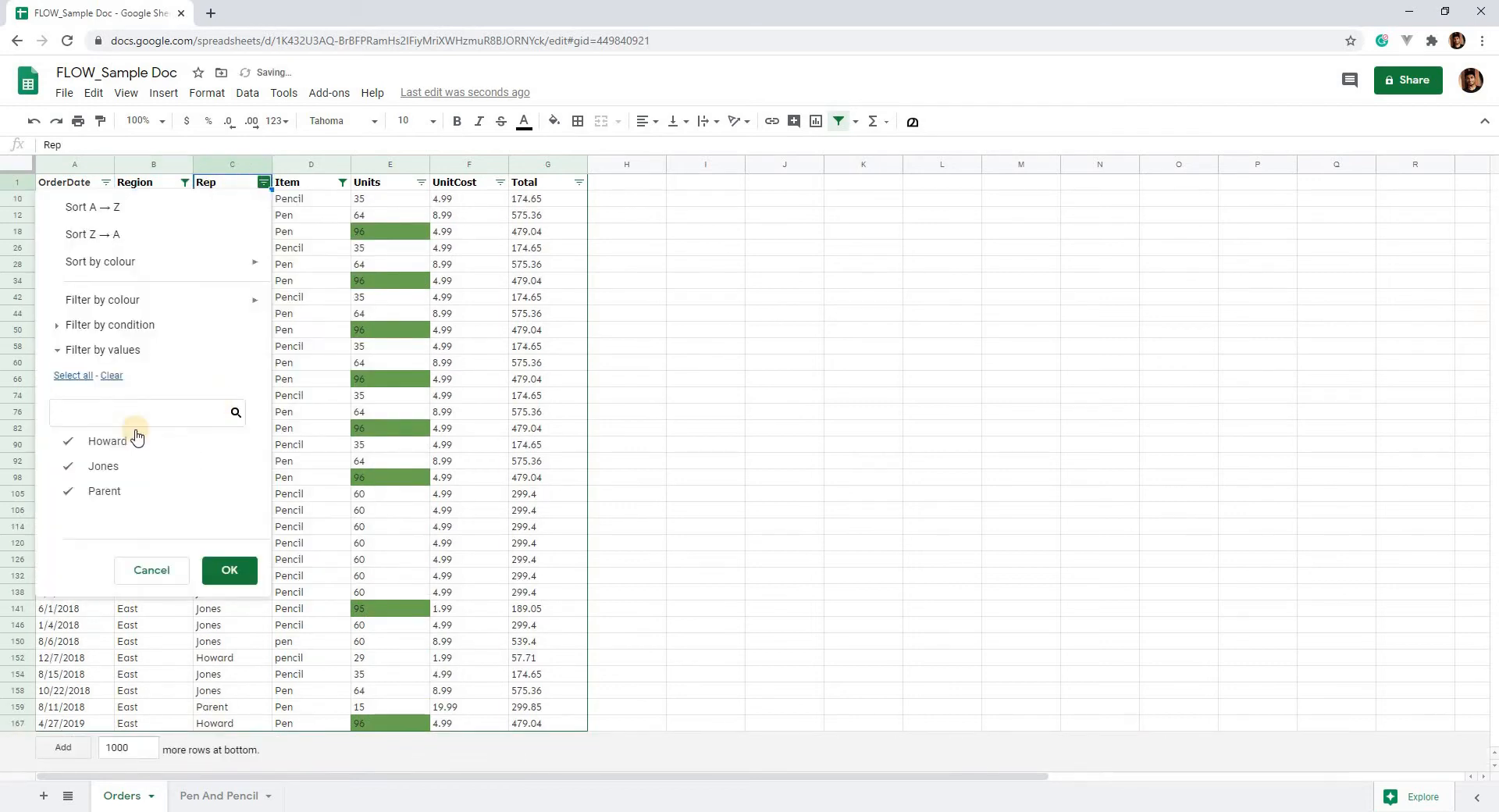
{"action": "left_click", "coordinate": [112, 466]}
{"action": "left_click", "coordinate": [229, 569]}
{"action": "left_click", "coordinate": [78, 186]}
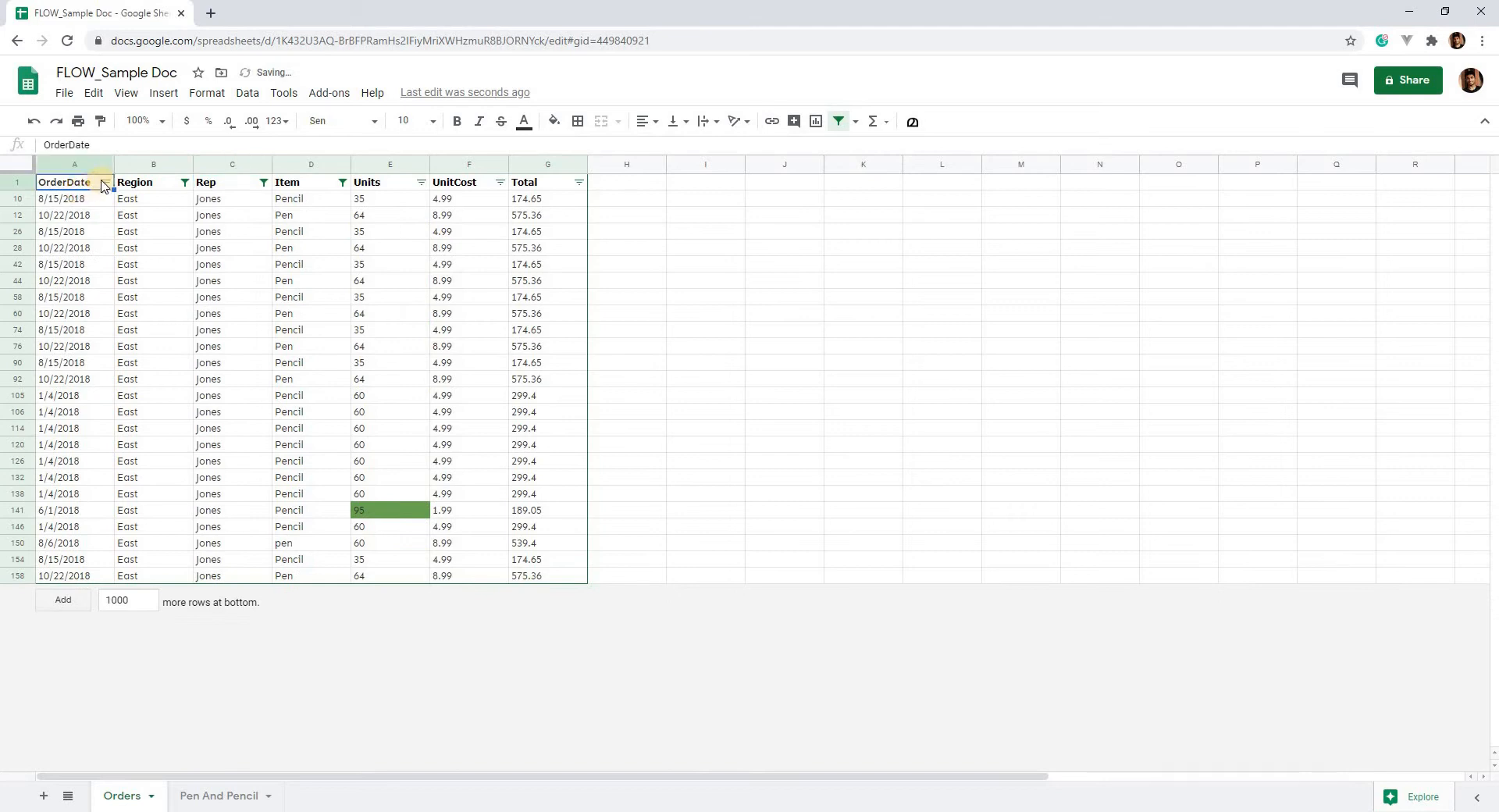
{"action": "left_click", "coordinate": [105, 183]}
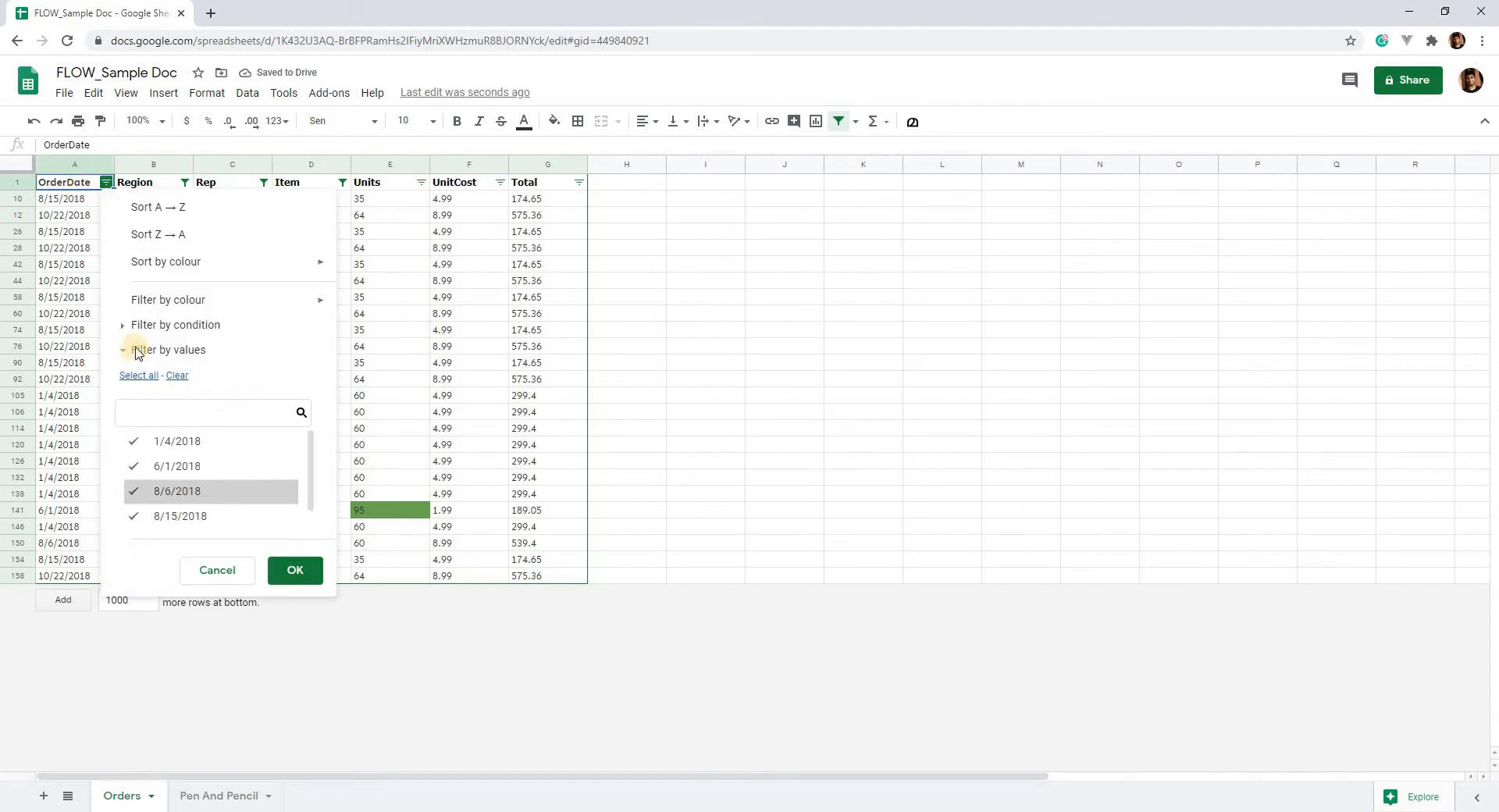
{"action": "left_click", "coordinate": [295, 570]}
Step: Copy the filtered orders, headers included, into a new sheet named after the filtered rep
{"action": "key", "text": "ctrl+shift+Down"}
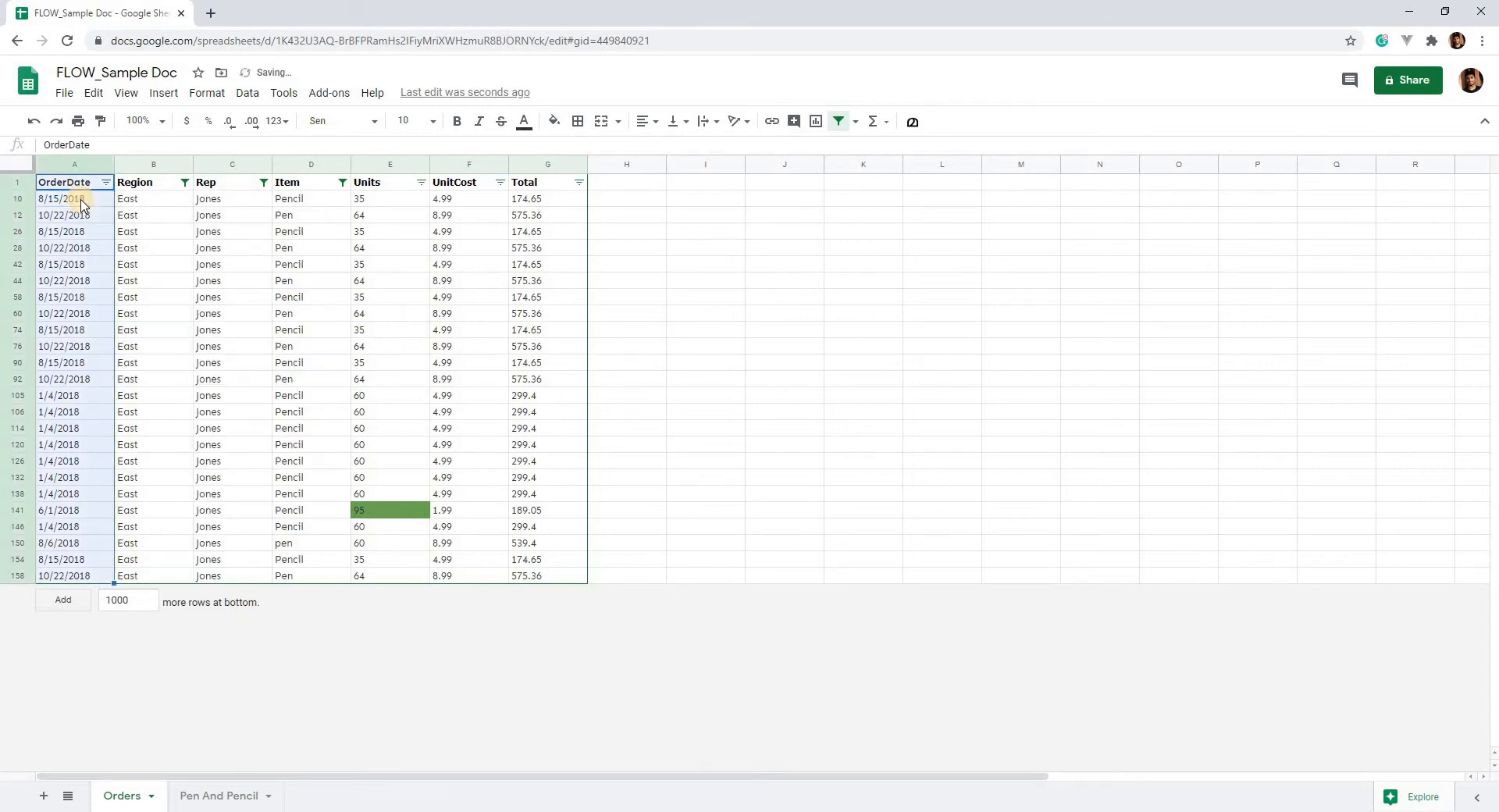
{"action": "key", "text": "ctrl+shift+Right"}
{"action": "left_click", "coordinate": [43, 796]}
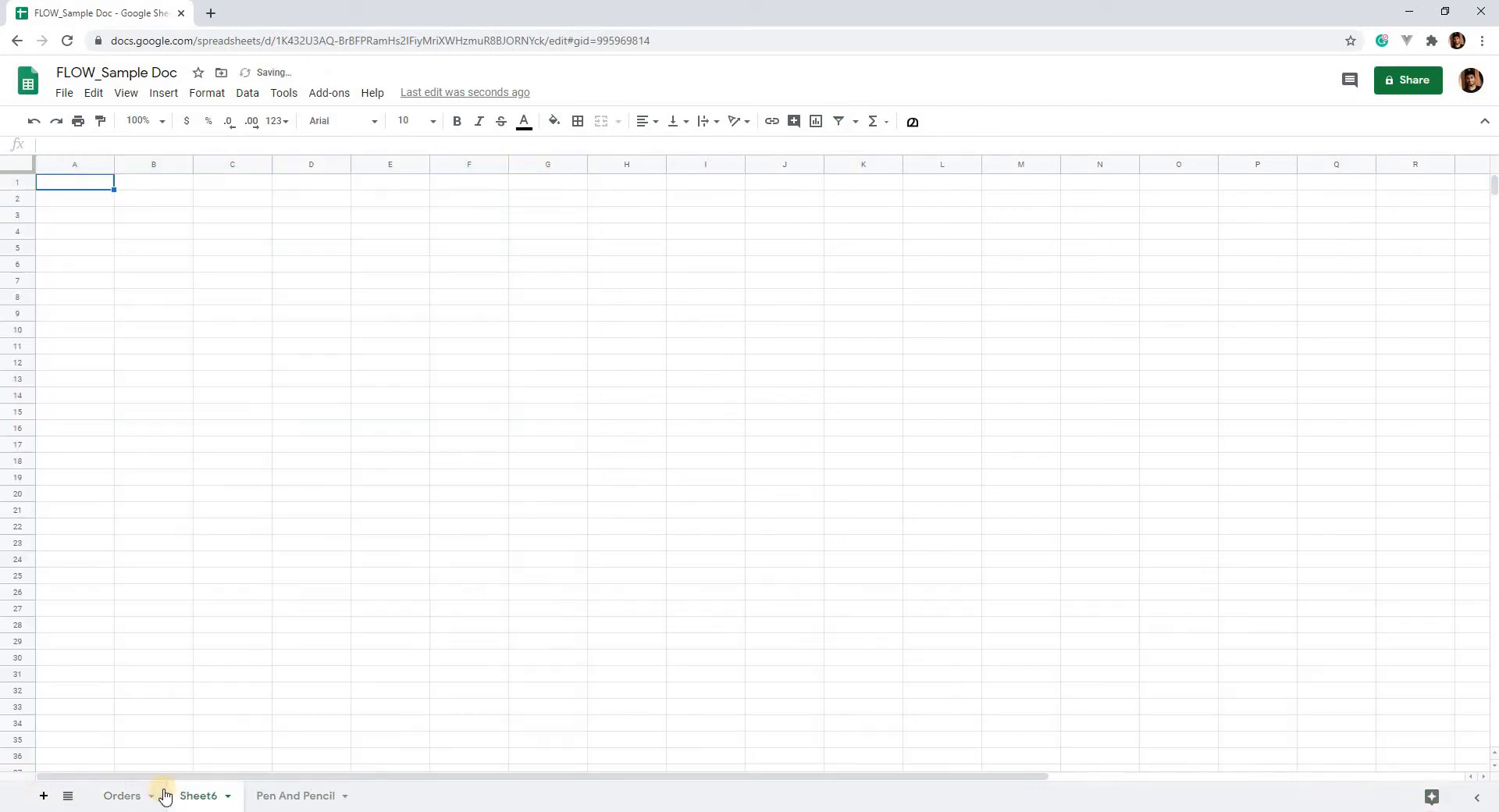
{"action": "left_click", "coordinate": [225, 796]}
{"action": "left_click", "coordinate": [236, 602]}
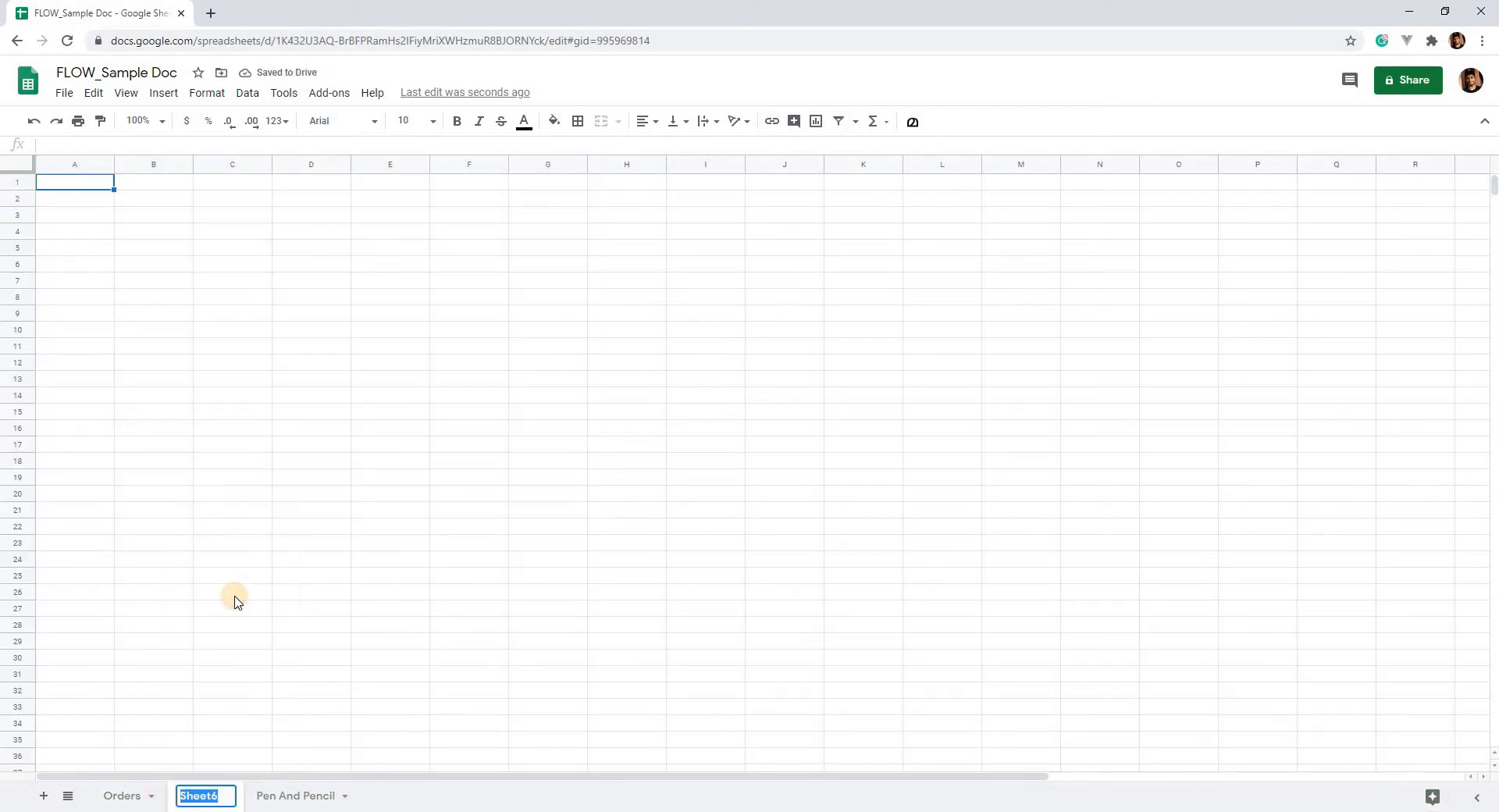
{"action": "type", "text": "Jones"}
{"action": "key", "text": "Return"}
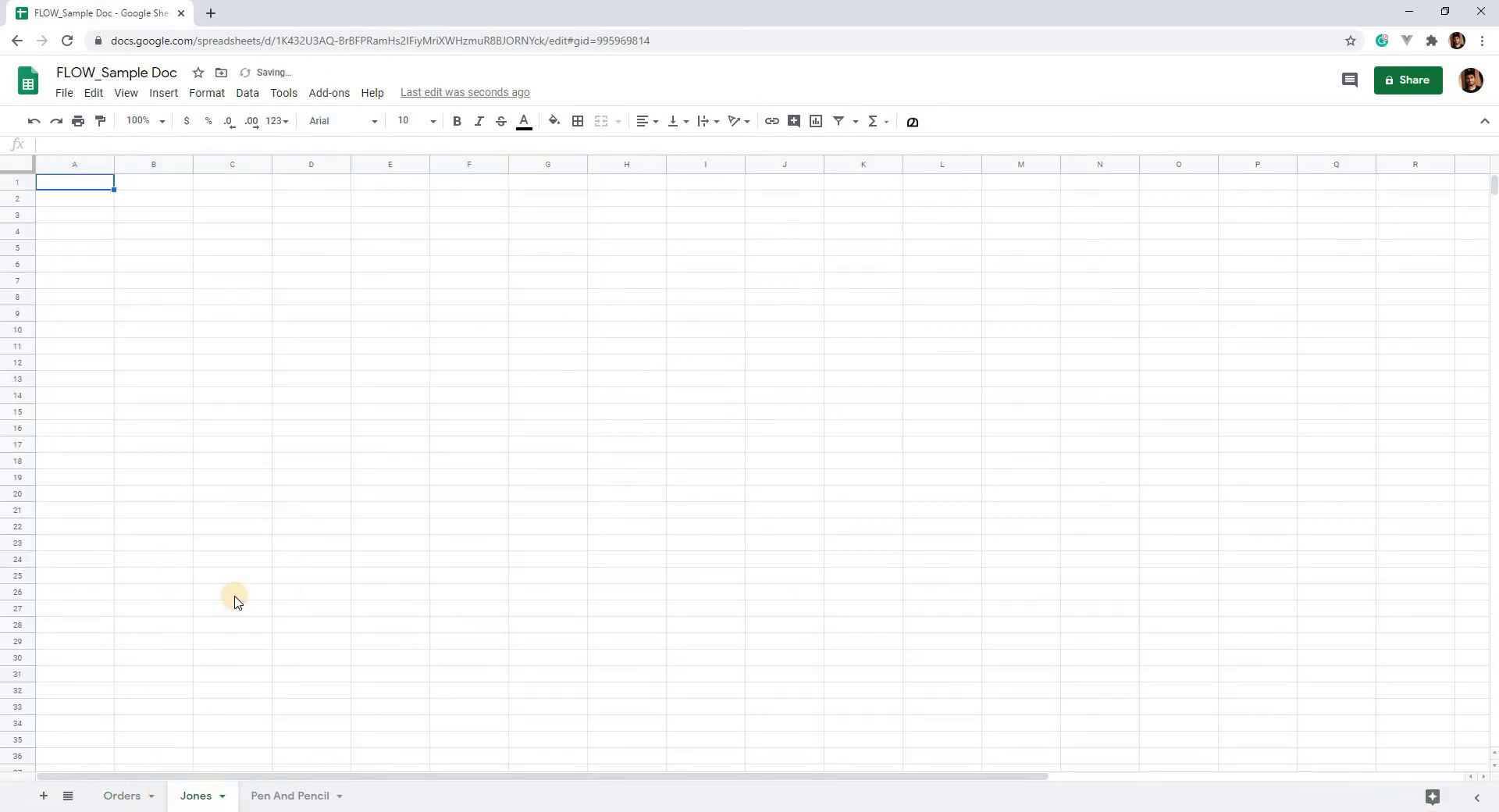
{"action": "key", "text": "ctrl+v"}
Step: Return to the Orders sheet and check the values offered in the Rep column's filter
{"action": "left_click", "coordinate": [122, 795]}
{"action": "left_click", "coordinate": [135, 314]}
{"action": "key", "text": "ctrl+Up"}
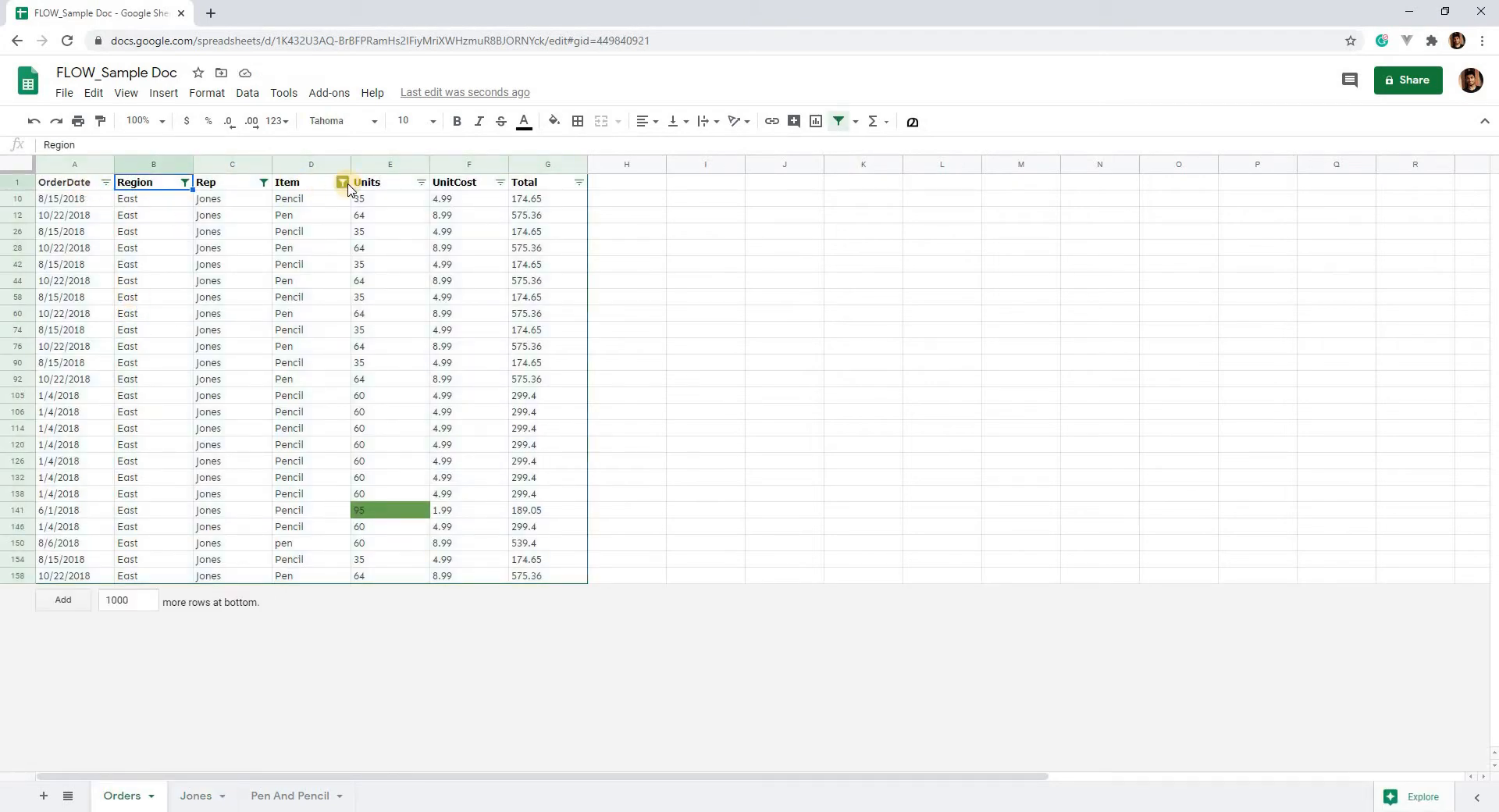
{"action": "left_click", "coordinate": [264, 184]}
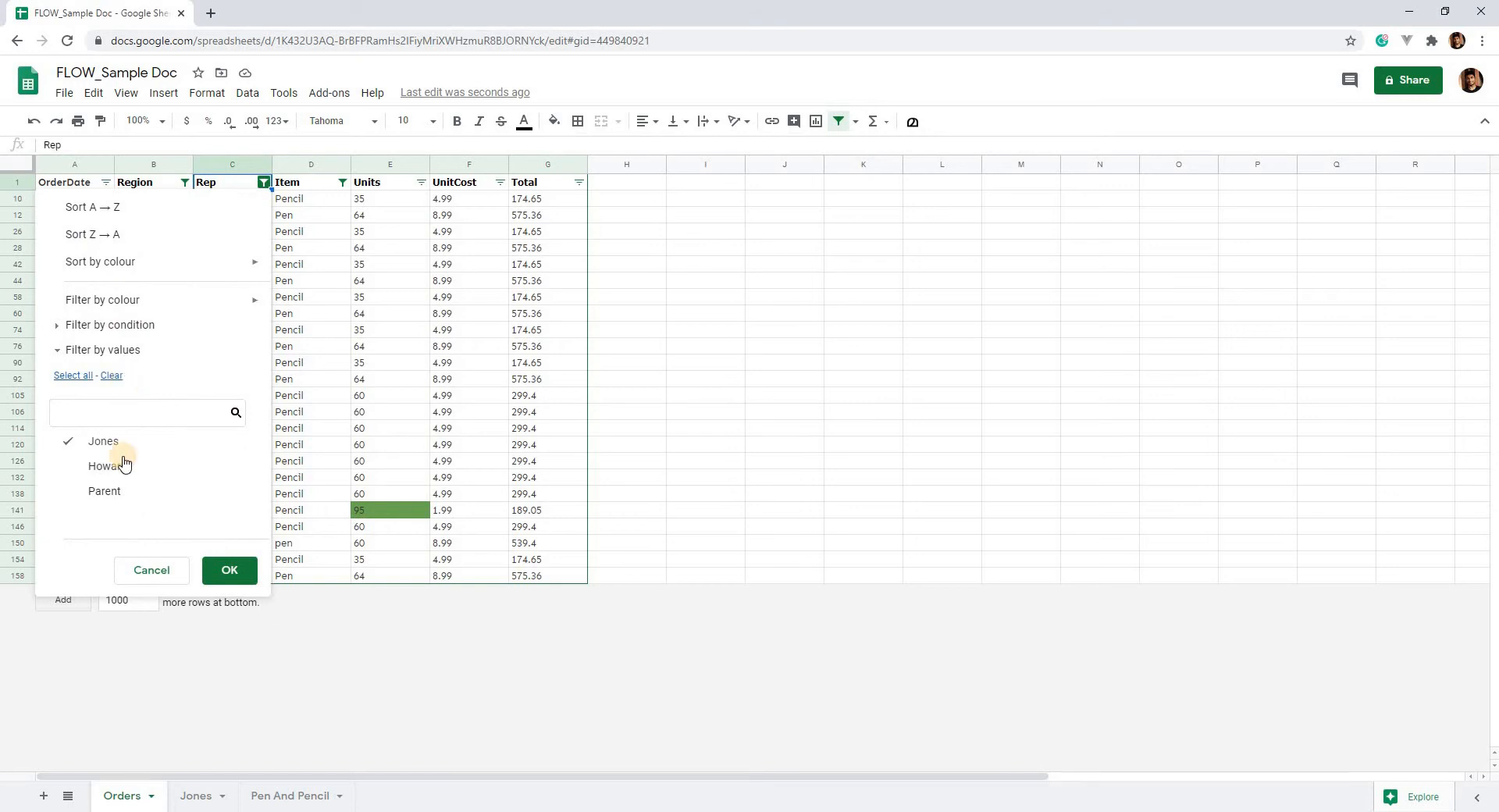
{"action": "left_click", "coordinate": [173, 556]}
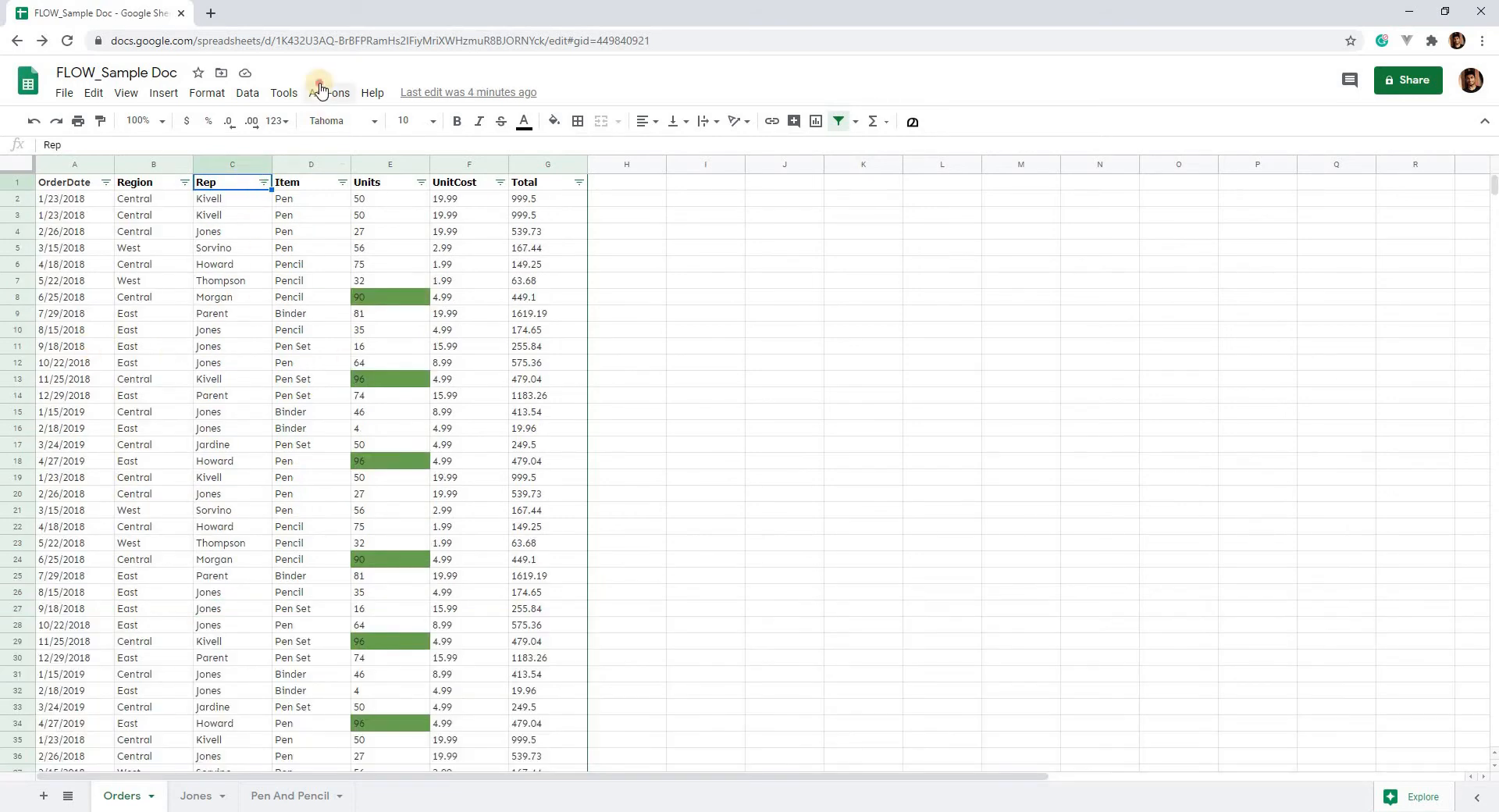
Step: Search the add-on marketplace for FLOW and open the details page of the FLOW add-on by elifent
{"action": "left_click", "coordinate": [321, 91]}
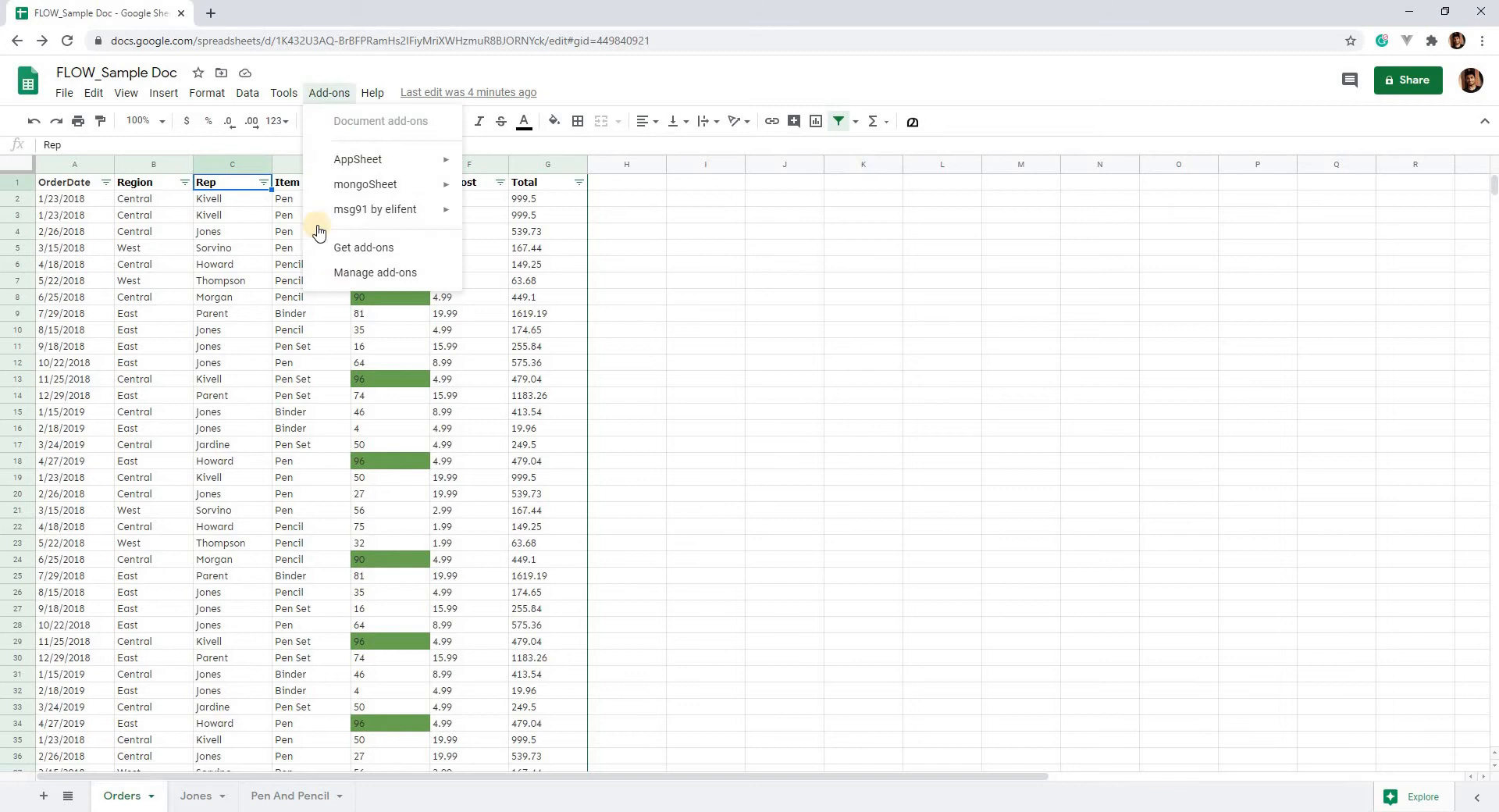
{"action": "left_click", "coordinate": [389, 249]}
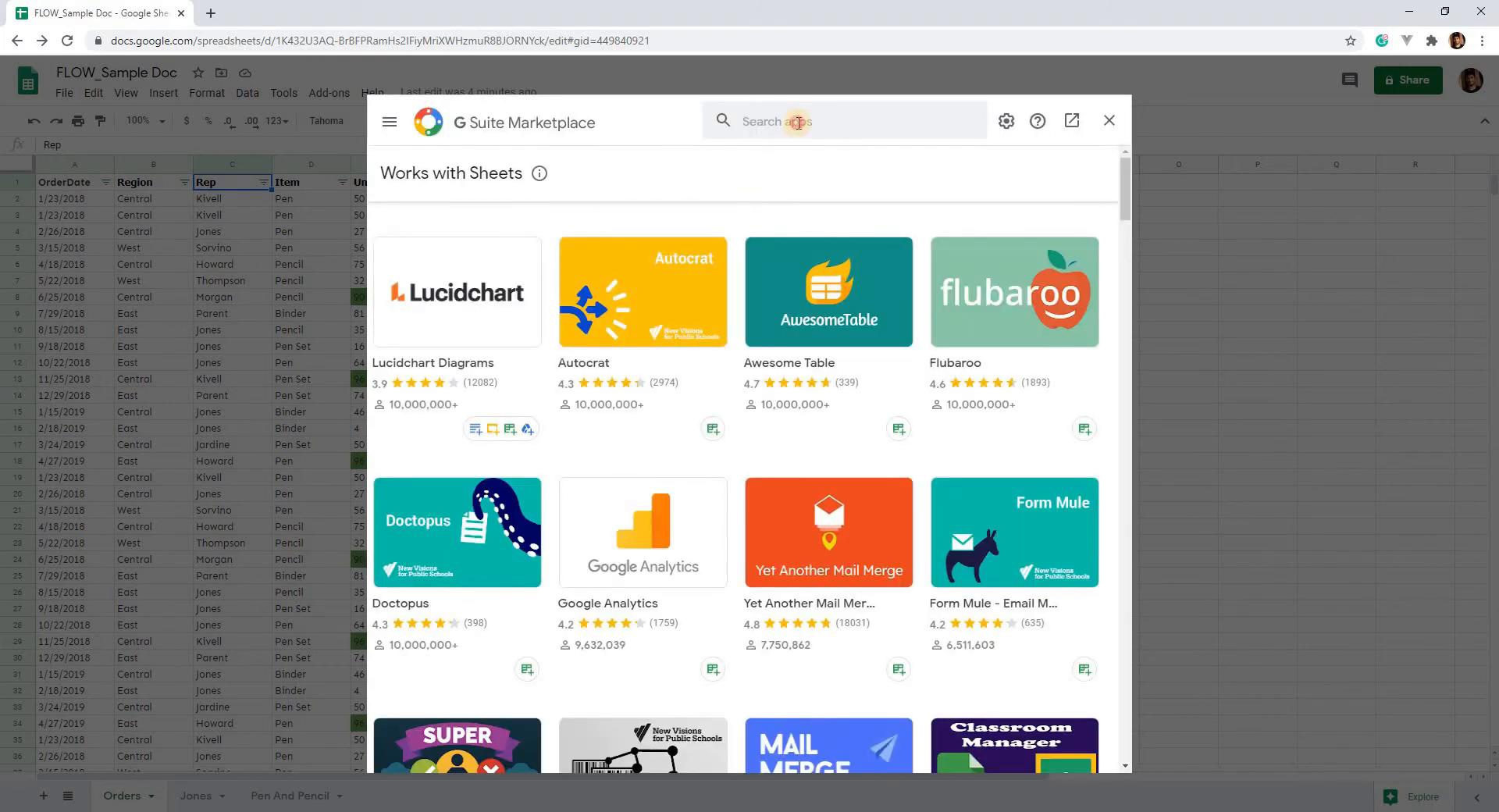
{"action": "left_click", "coordinate": [798, 121]}
{"action": "type", "text": "flow"}
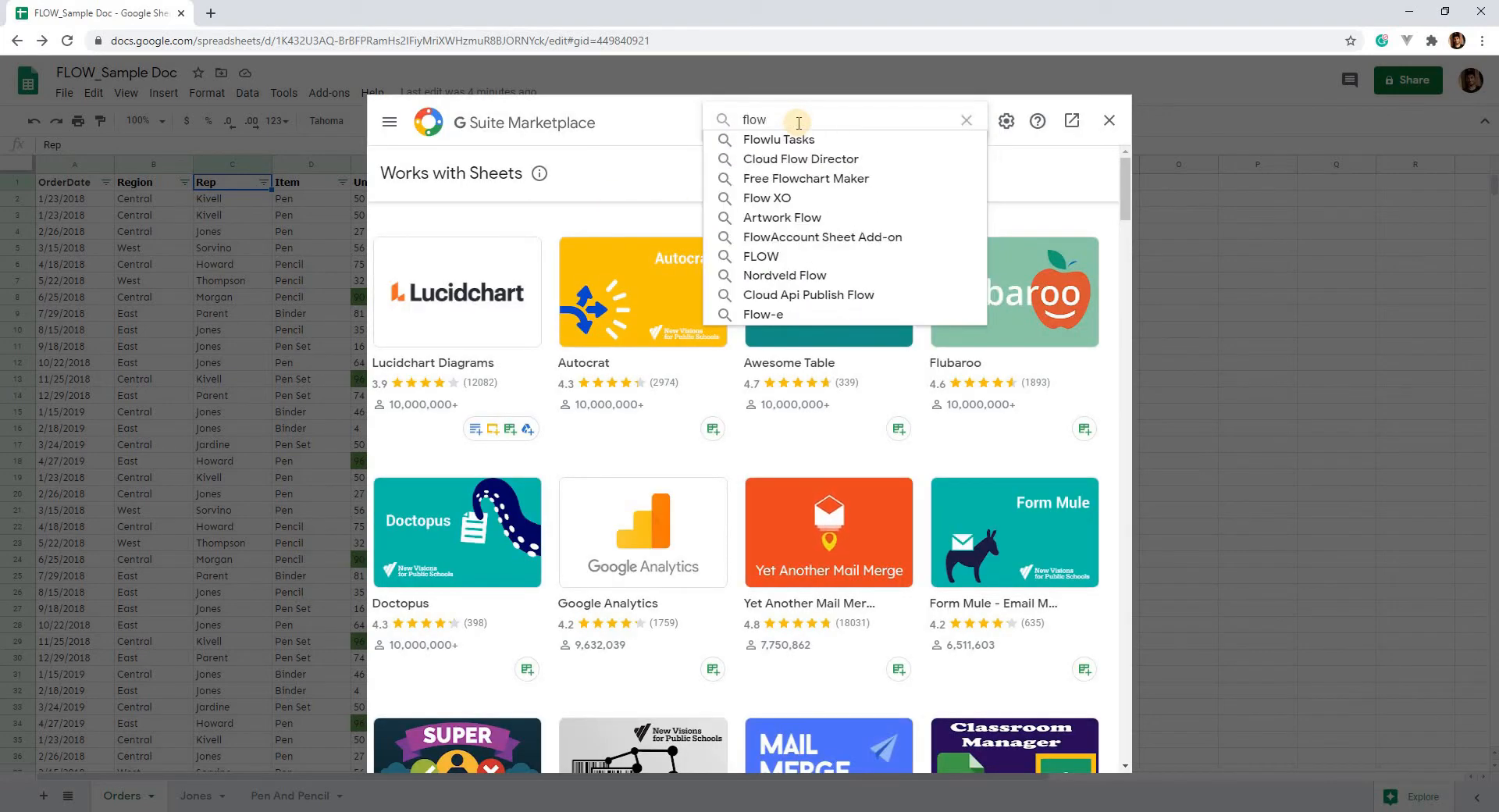
{"action": "left_click", "coordinate": [805, 259]}
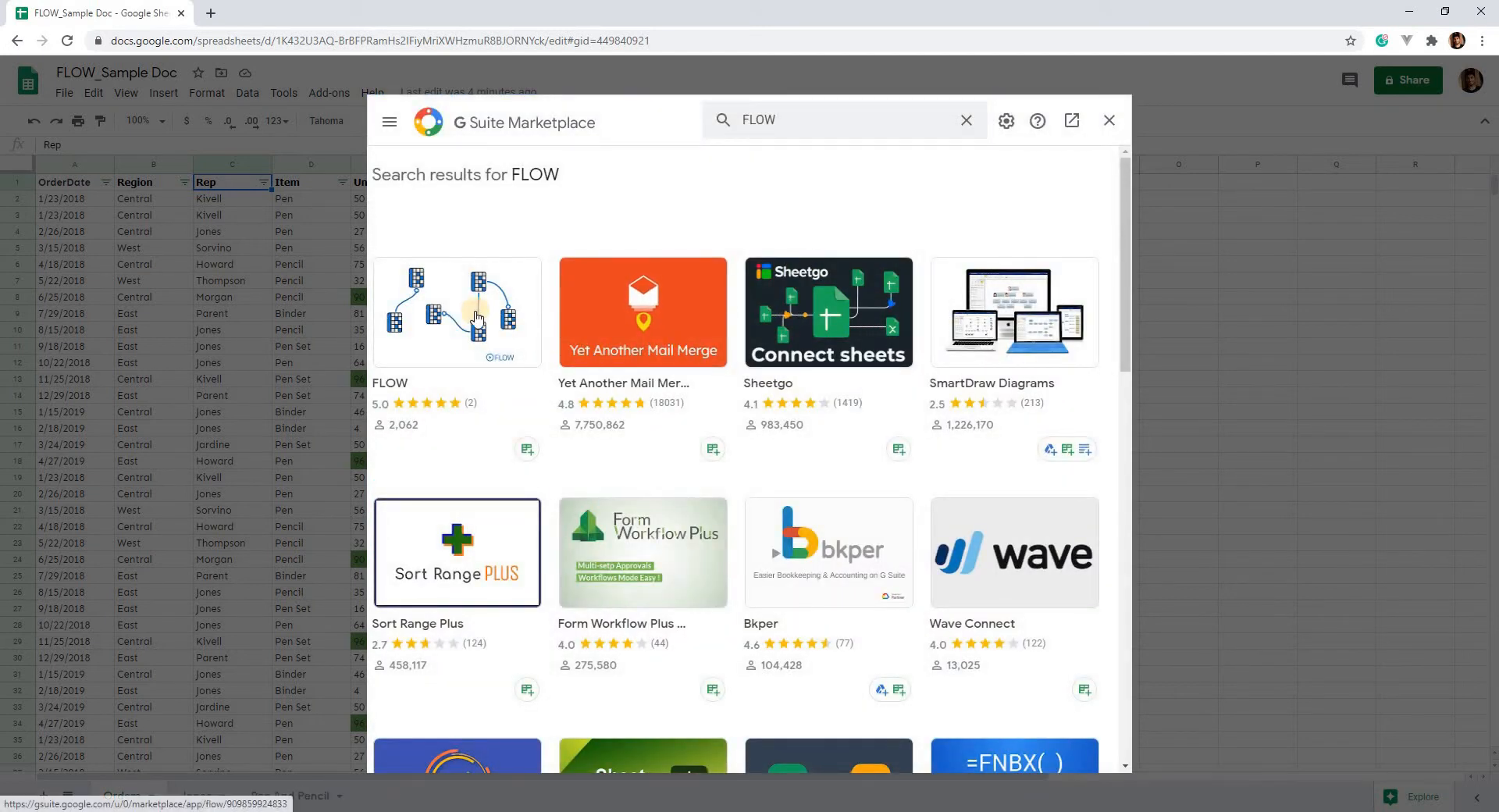
{"action": "left_click", "coordinate": [477, 316]}
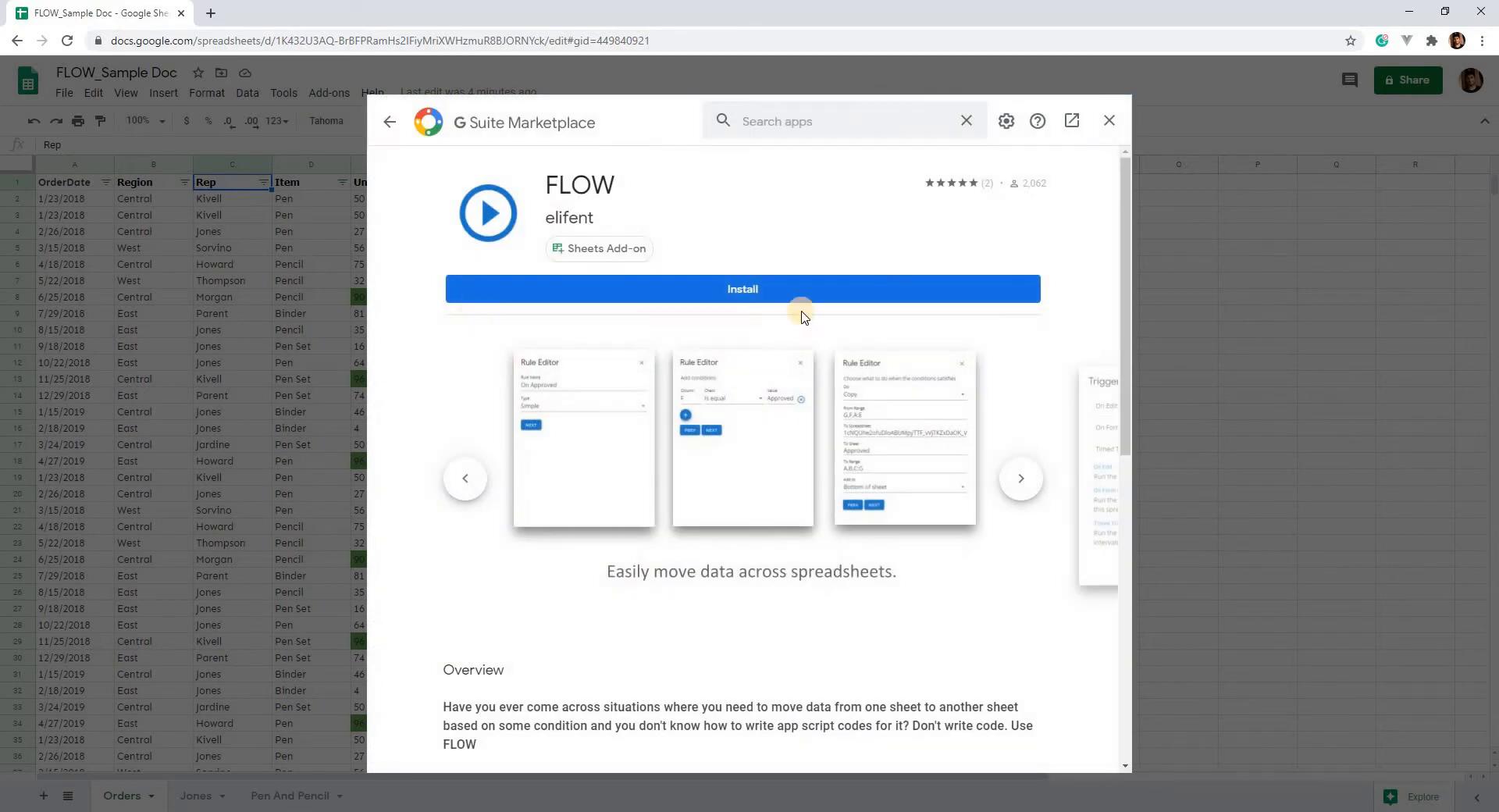
Step: Install the FLOW add-on, granting it the requested permissions with the existing Google account, and close the marketplace
{"action": "left_click", "coordinate": [803, 291]}
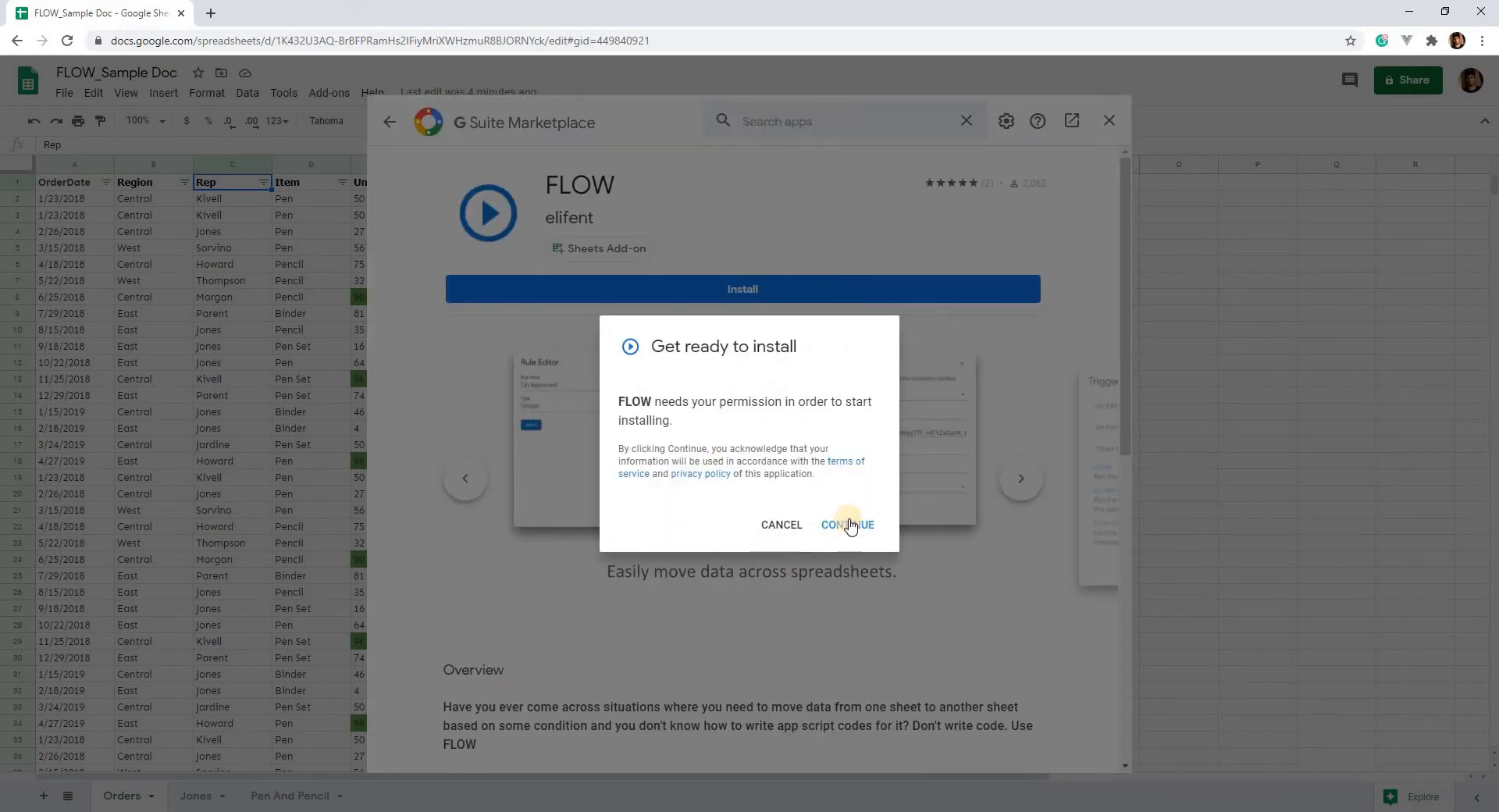
{"action": "left_click", "coordinate": [850, 524]}
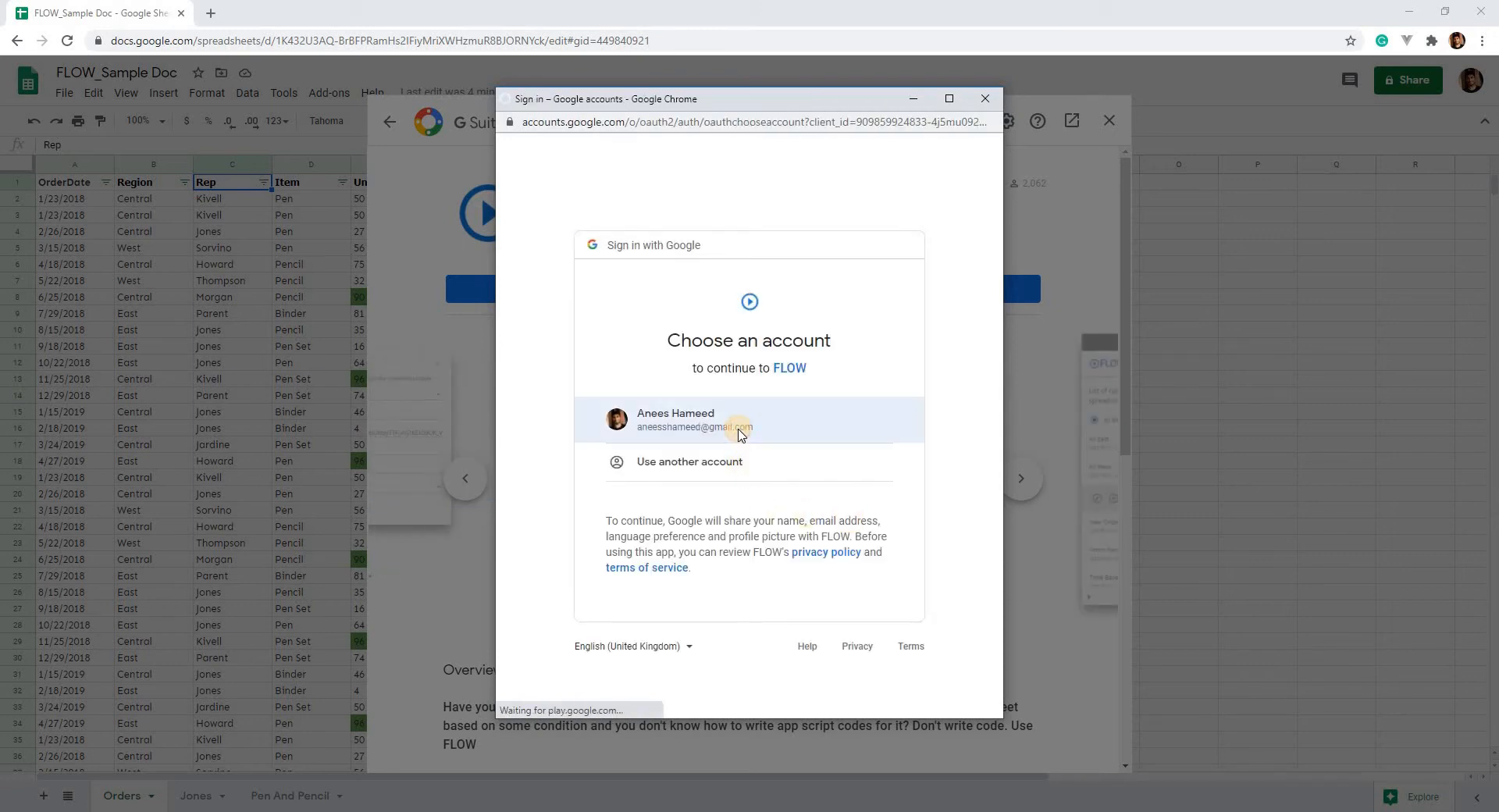
{"action": "left_click", "coordinate": [740, 434]}
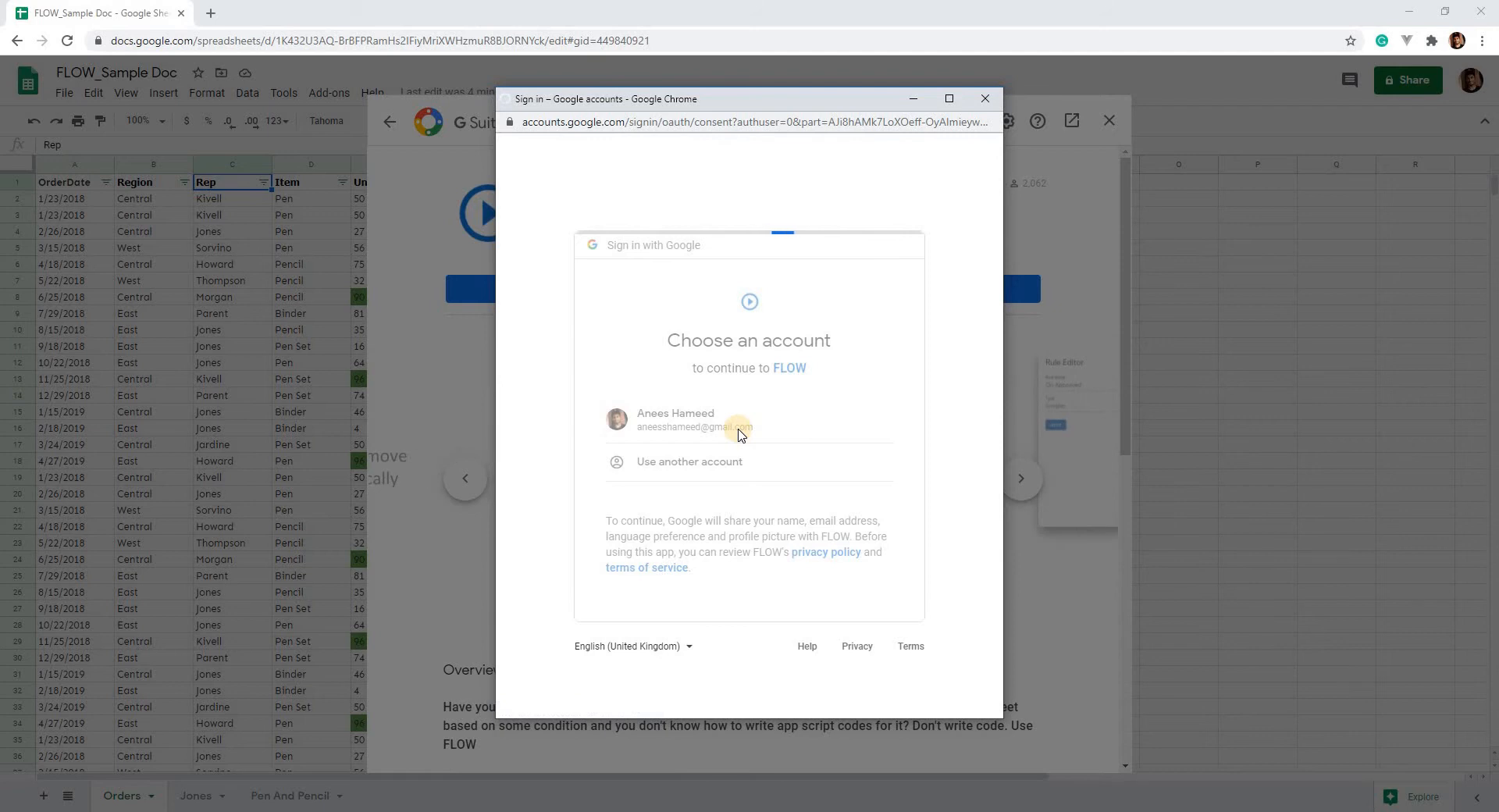
{"action": "scroll", "coordinate": [734, 426], "scroll_direction": "down", "scroll_amount": 3}
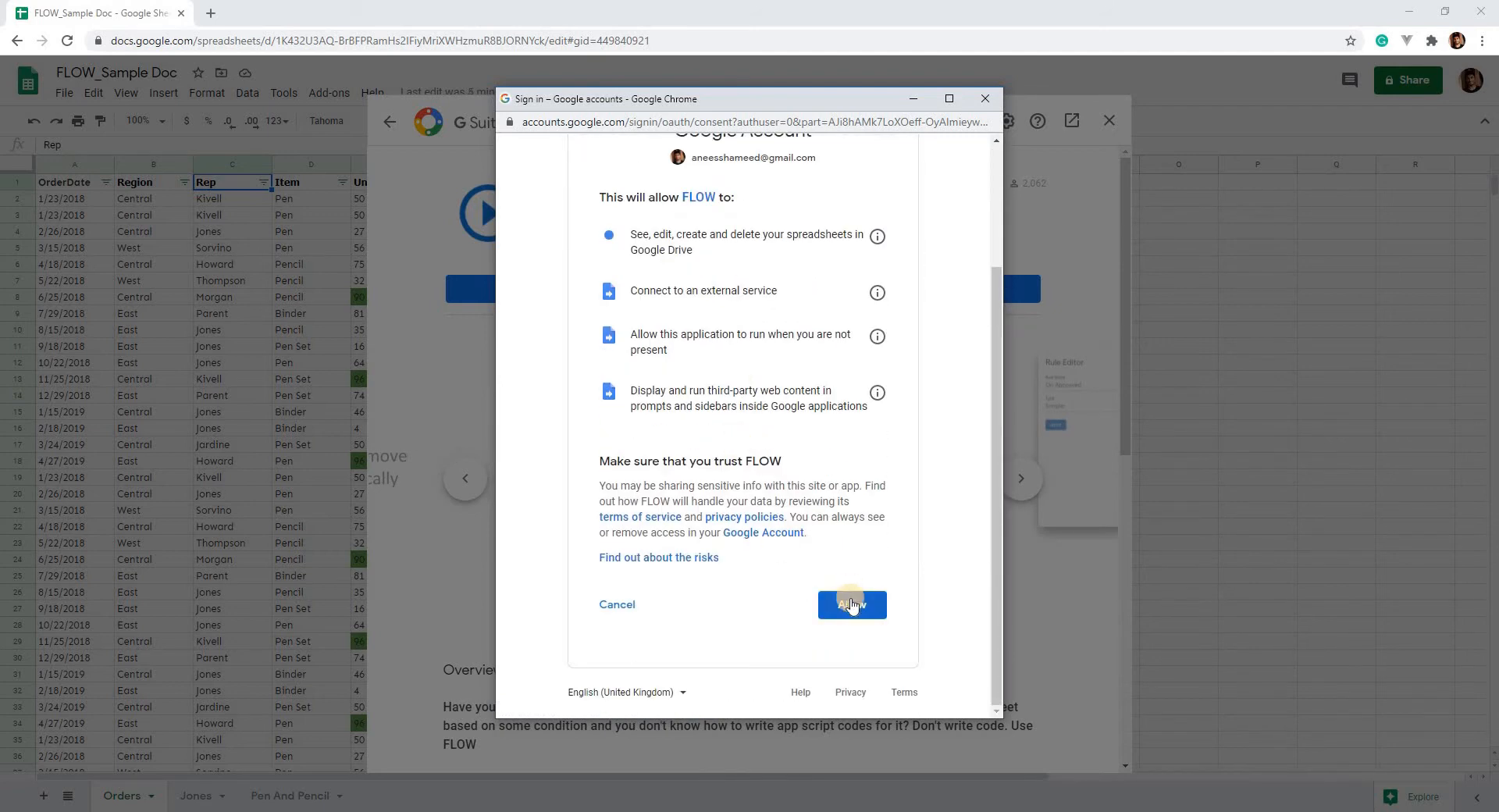
{"action": "left_click", "coordinate": [851, 605]}
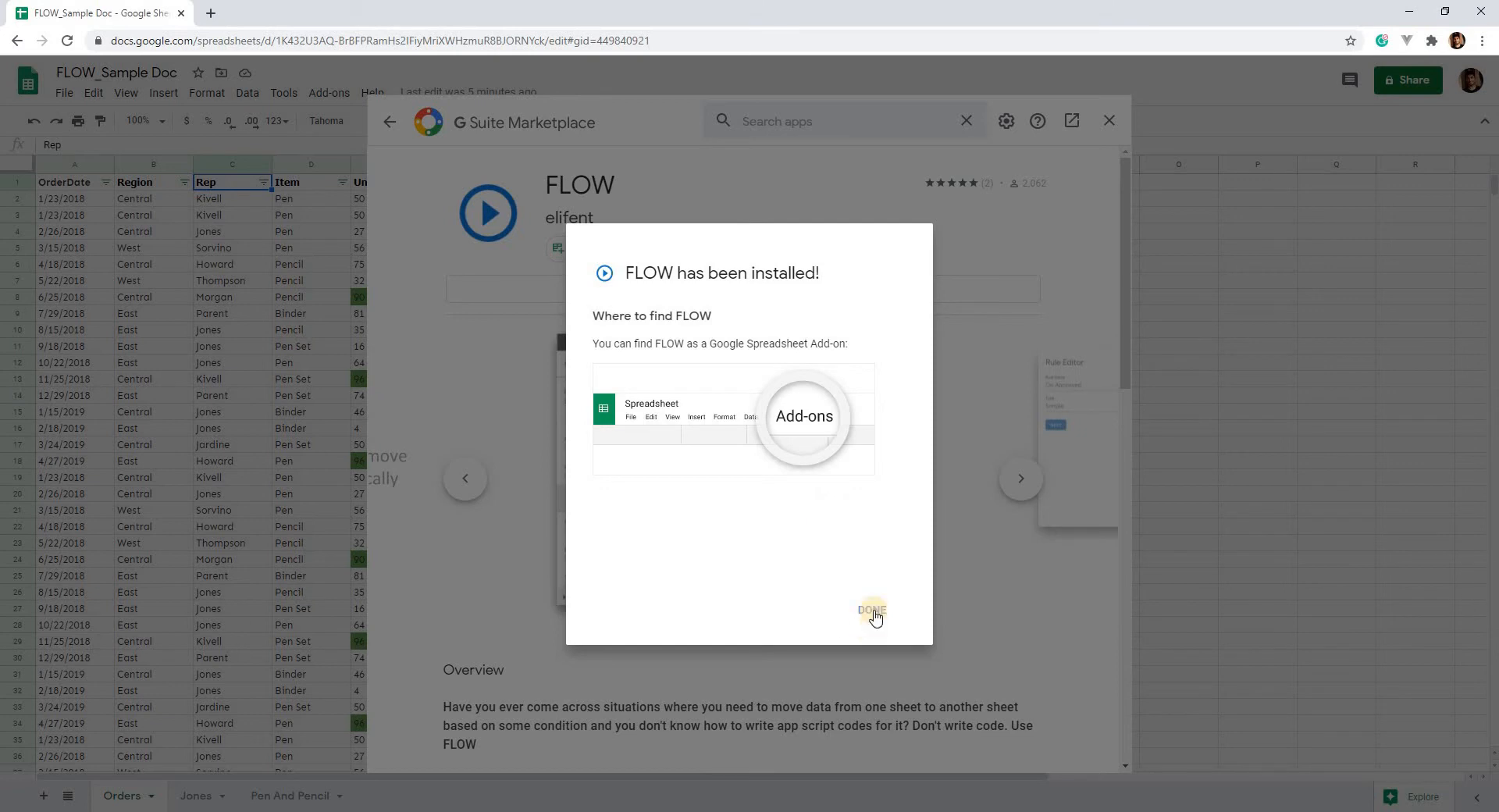
{"action": "left_click", "coordinate": [872, 610]}
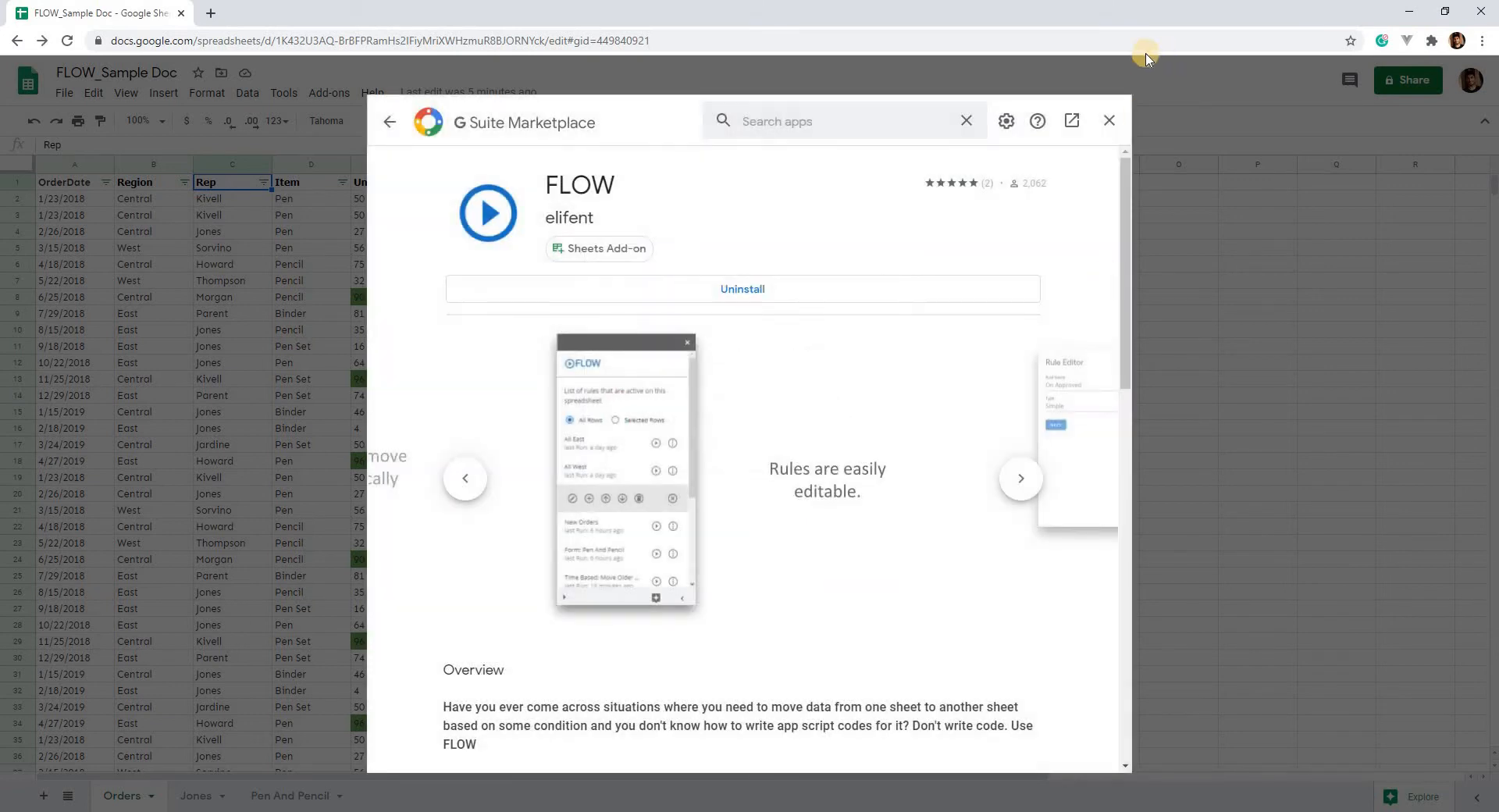
{"action": "left_click", "coordinate": [1109, 120]}
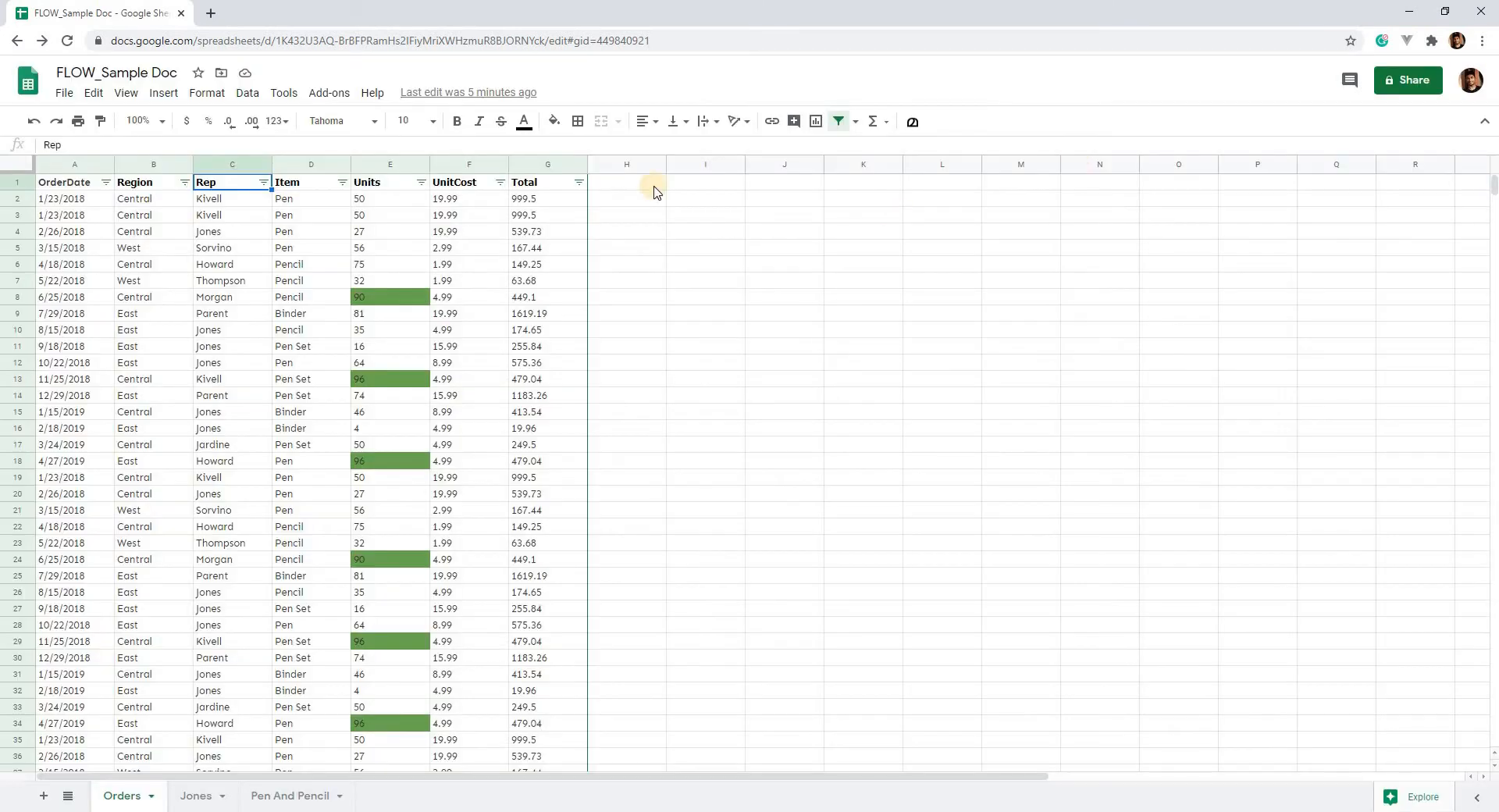
Step: Launch the FLOW add-on and open its Rule Editor for a new rule
{"action": "left_click", "coordinate": [328, 95]}
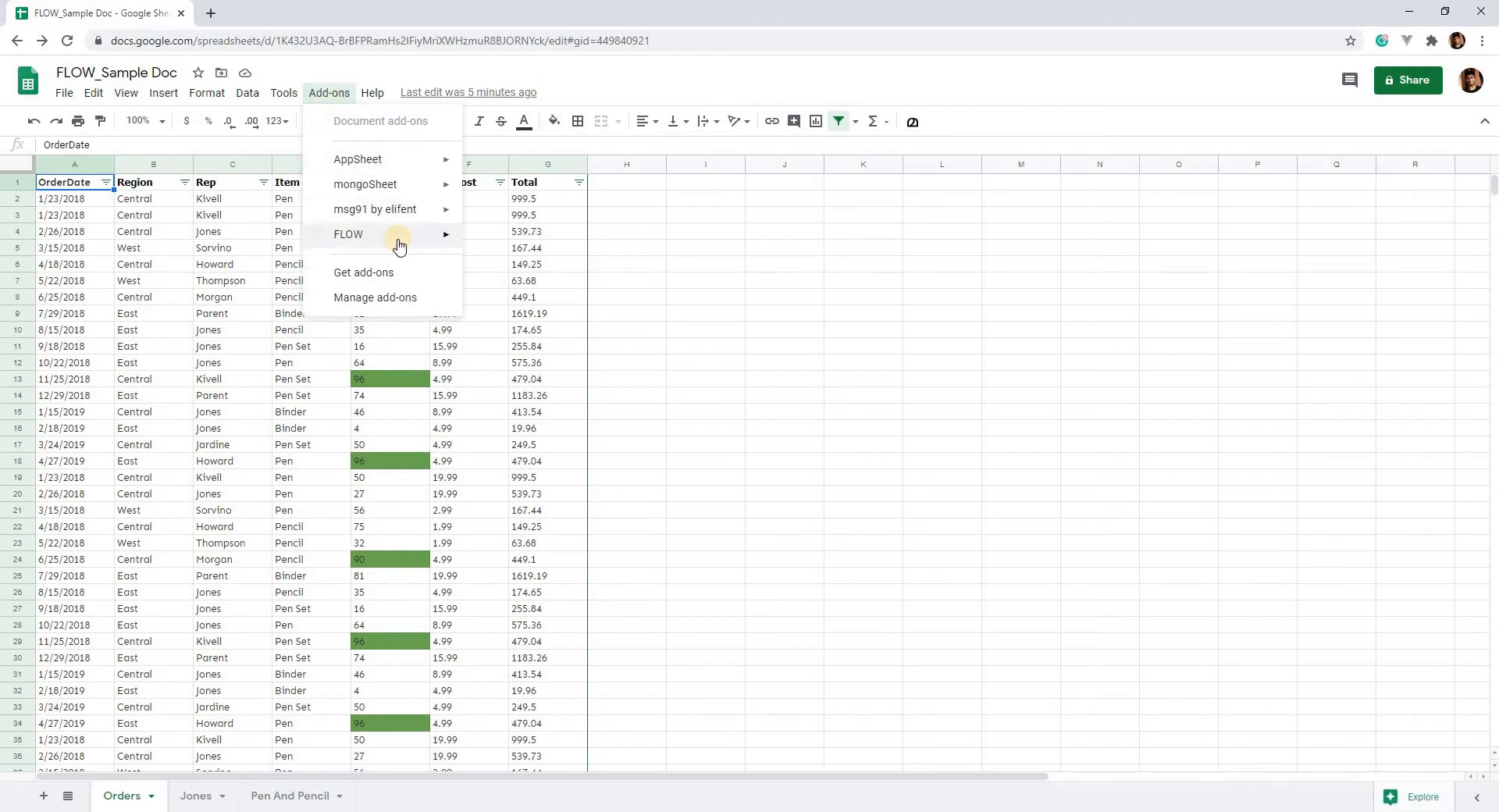
{"action": "mouse_move", "coordinate": [441, 244]}
{"action": "left_click", "coordinate": [500, 241]}
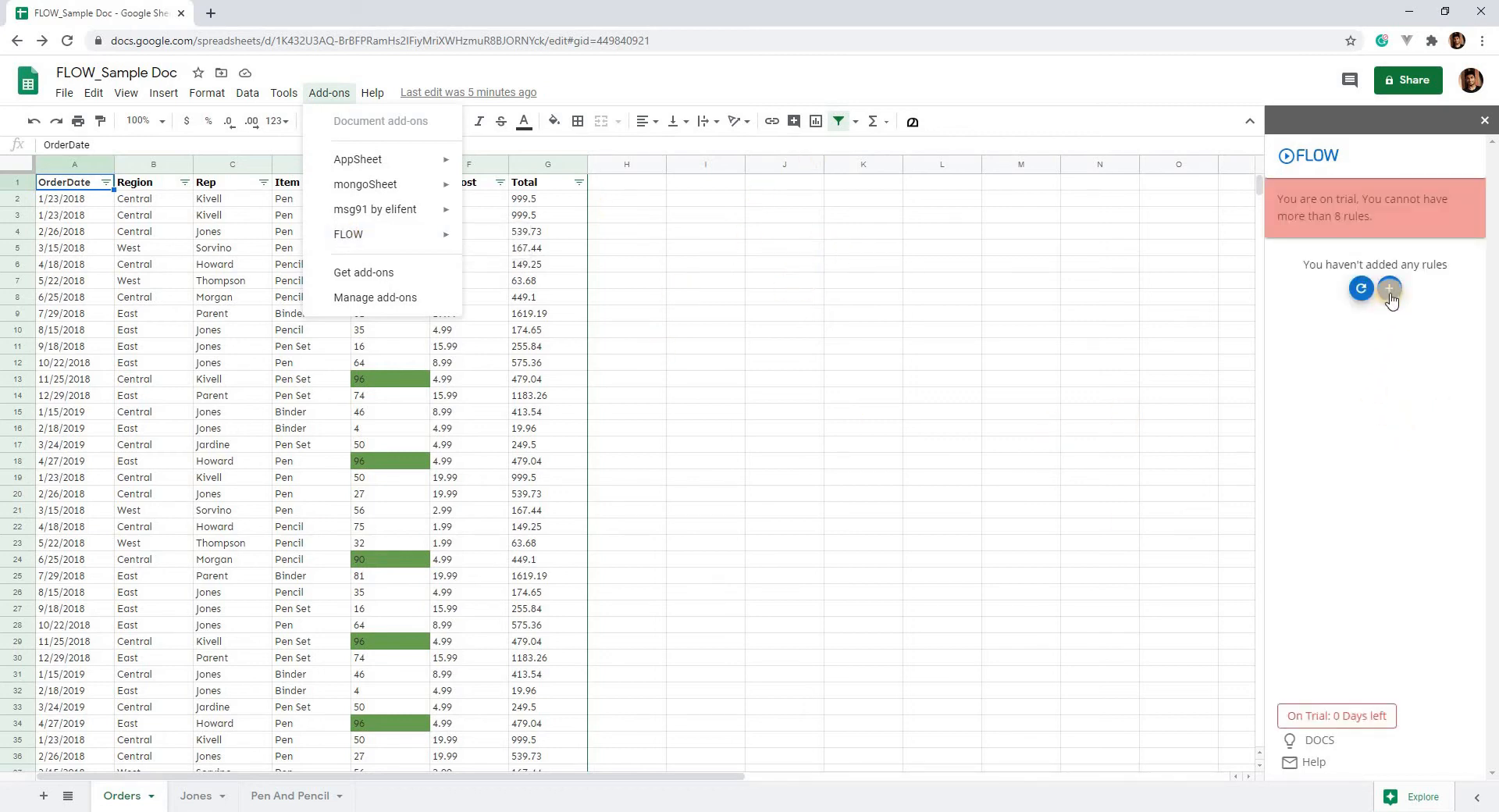
{"action": "left_click", "coordinate": [1390, 291]}
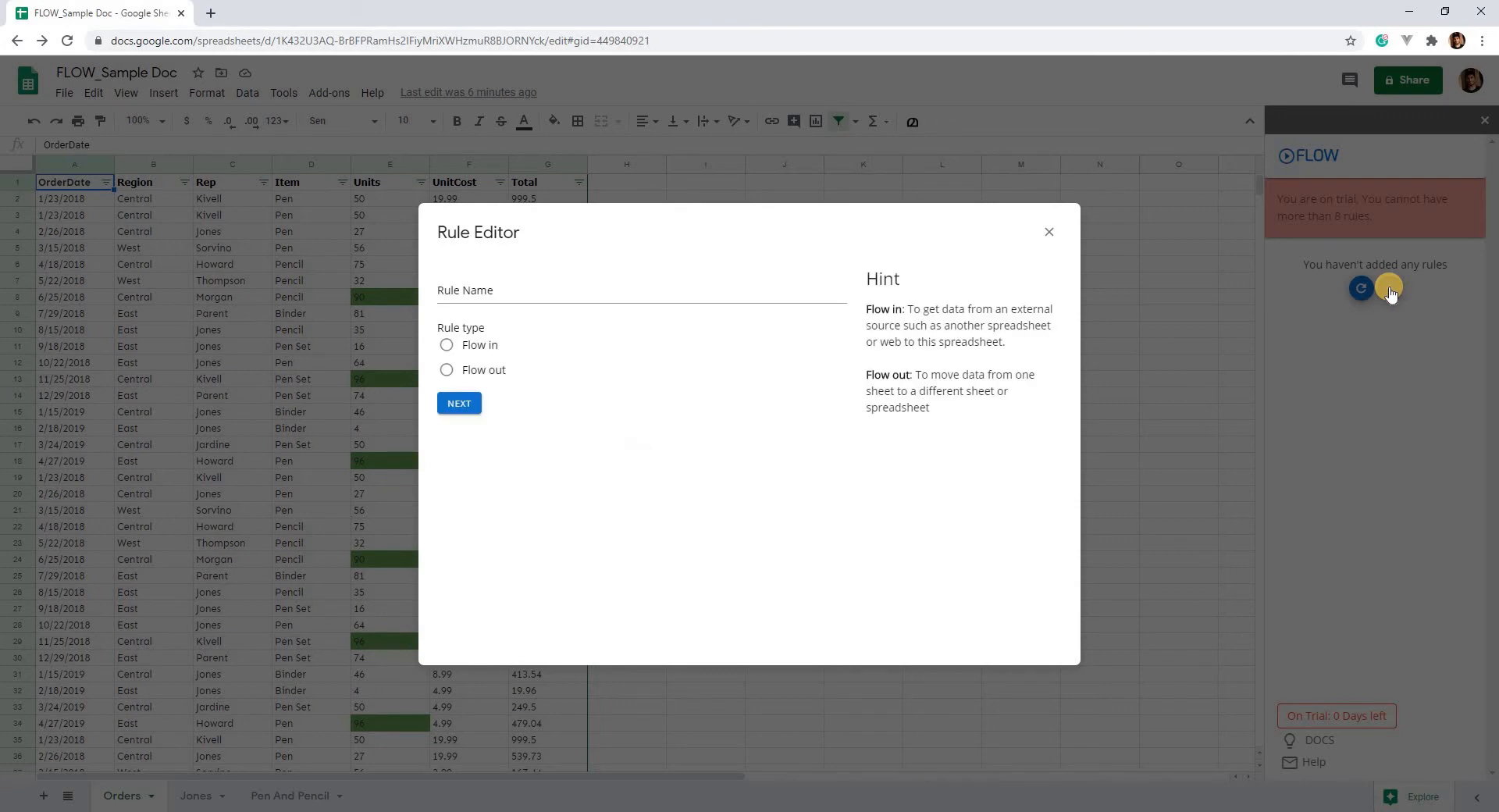
Step: Name the new rule Central and set its rule type to Flow out
{"action": "left_click", "coordinate": [590, 296]}
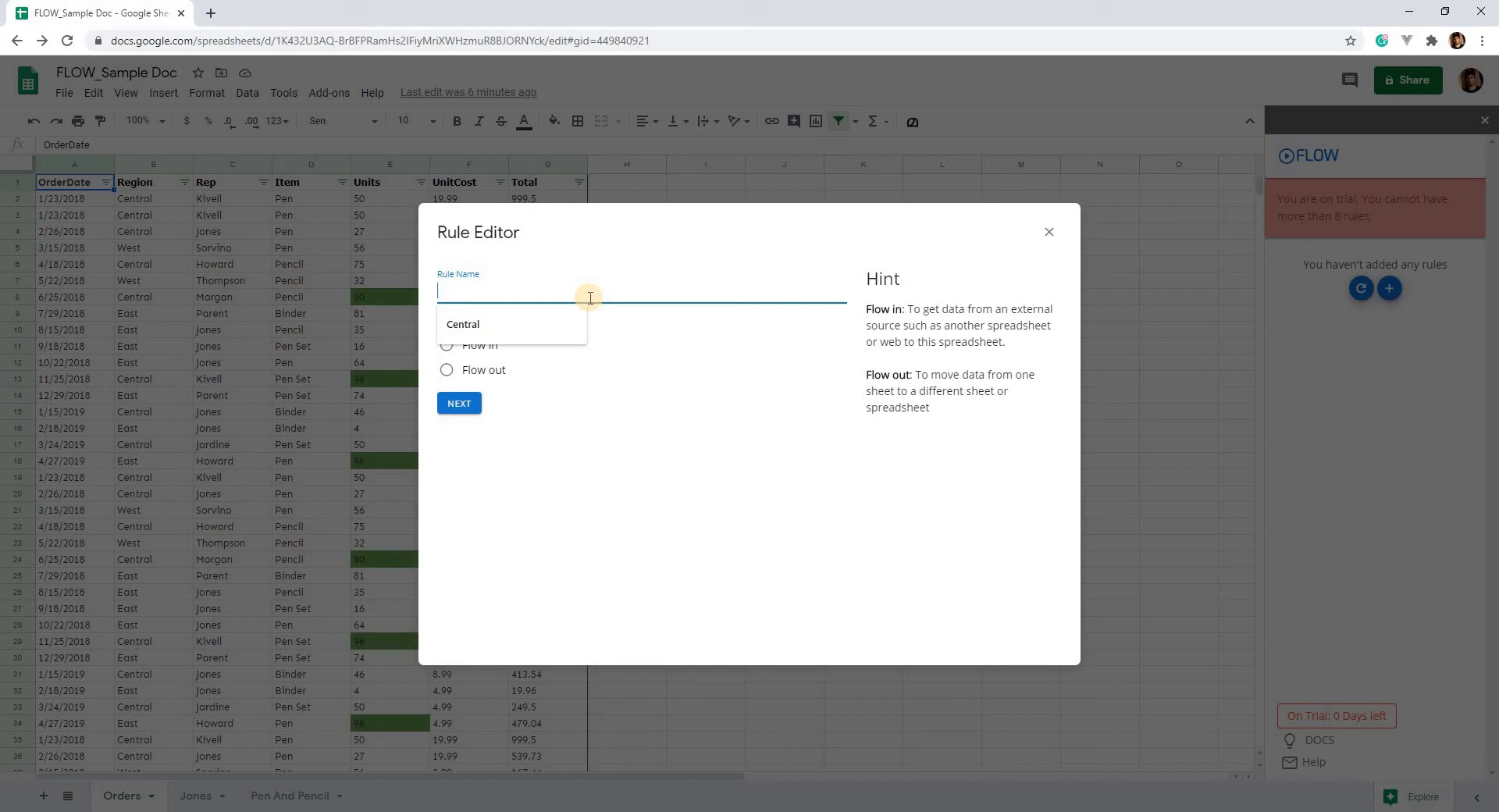
{"action": "type", "text": "Central"}
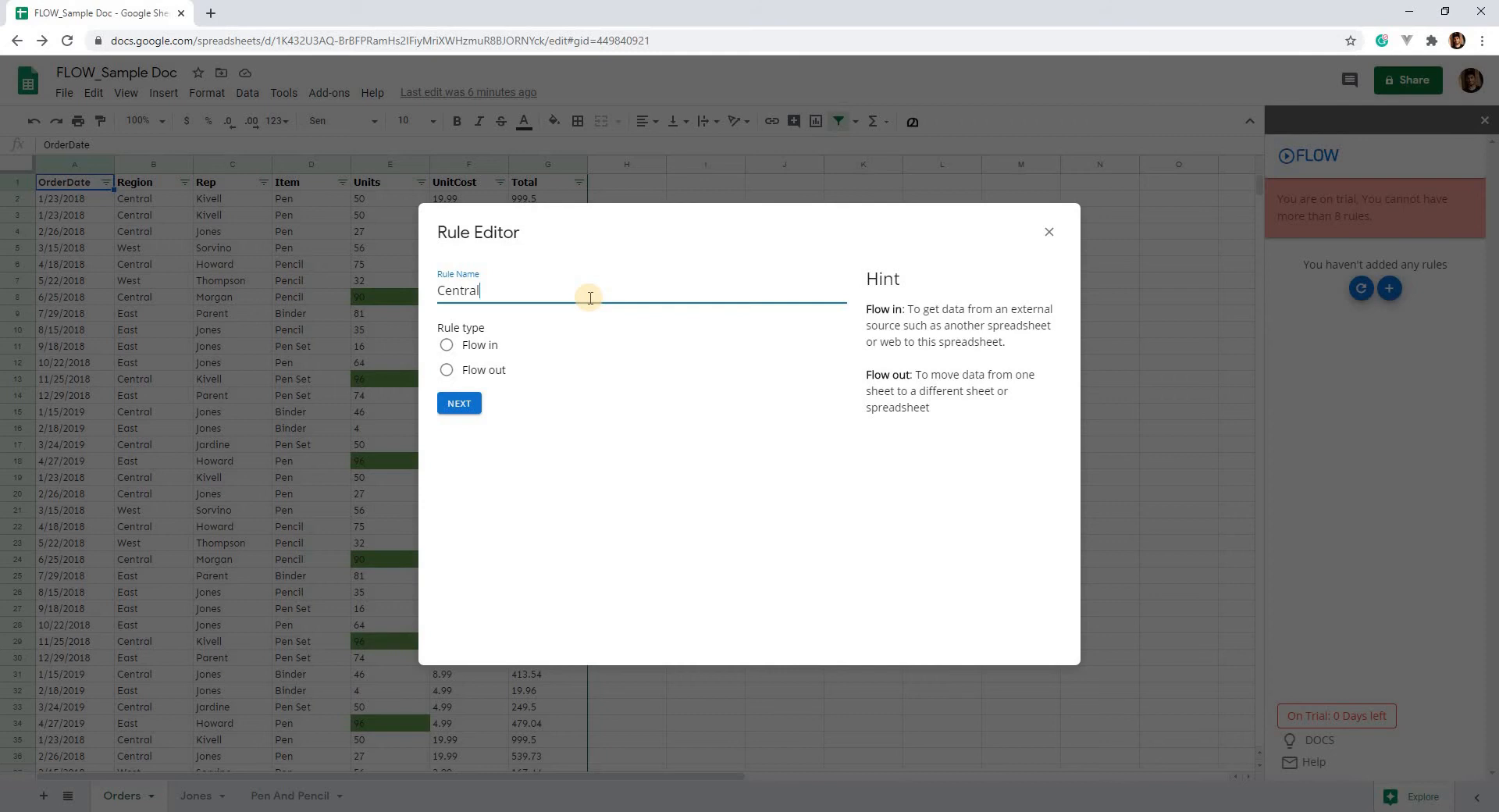
{"action": "left_click", "coordinate": [499, 377]}
{"action": "left_click", "coordinate": [465, 411]}
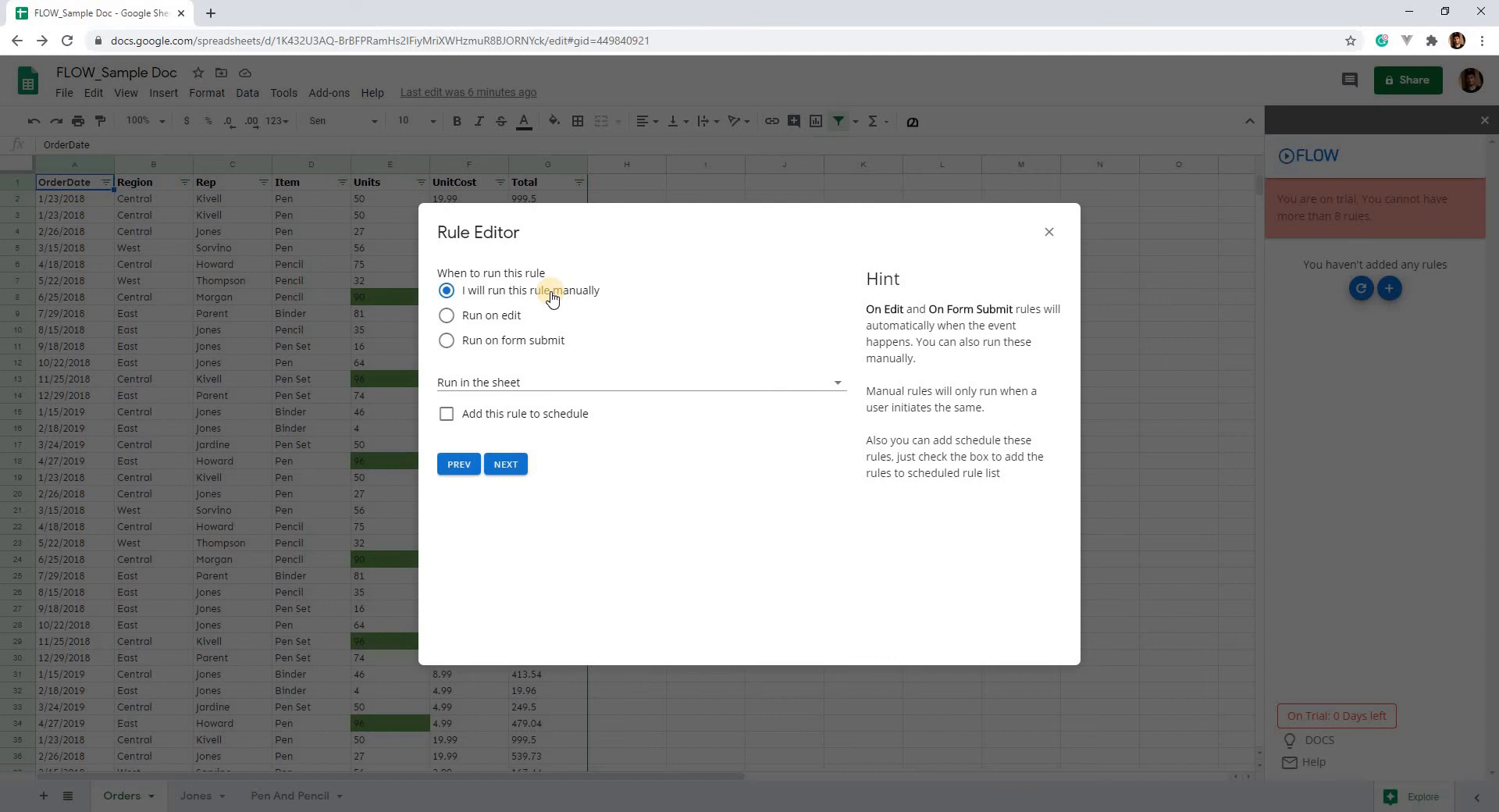
Step: Set the rule to run manually in the Orders sheet and proceed to its conditions
{"action": "left_click", "coordinate": [560, 381]}
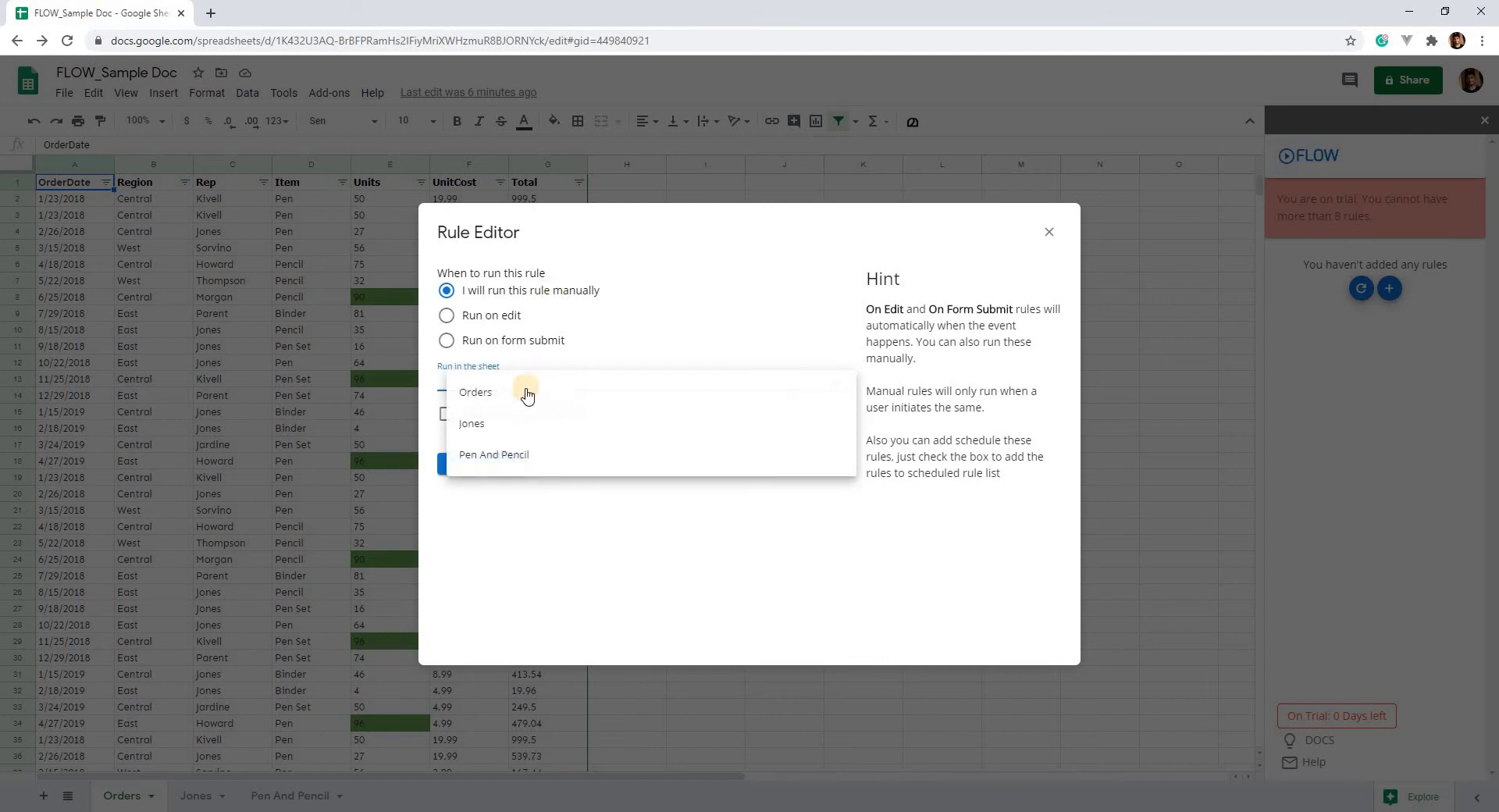
{"action": "left_click", "coordinate": [523, 393]}
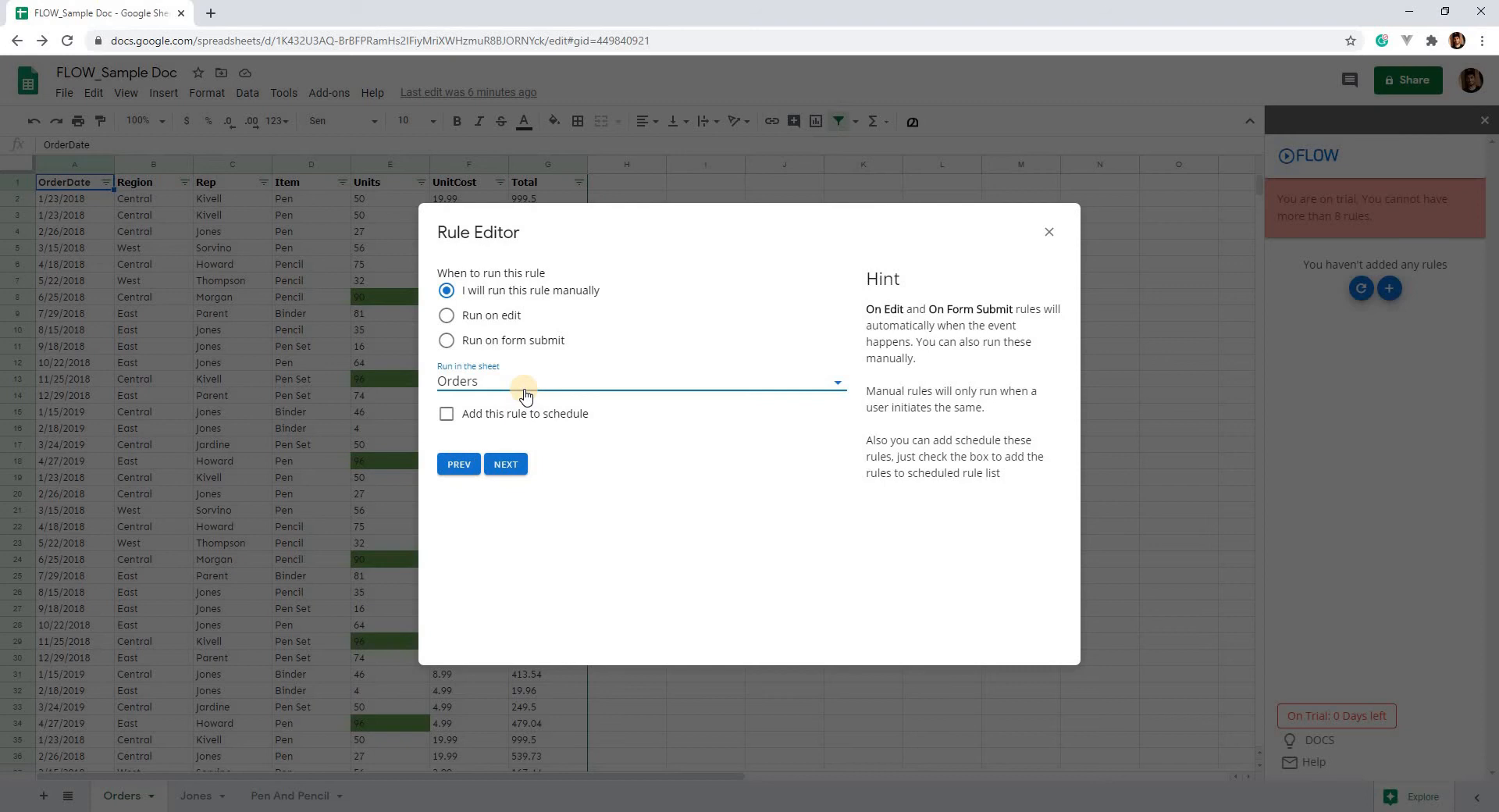
{"action": "left_click", "coordinate": [514, 466]}
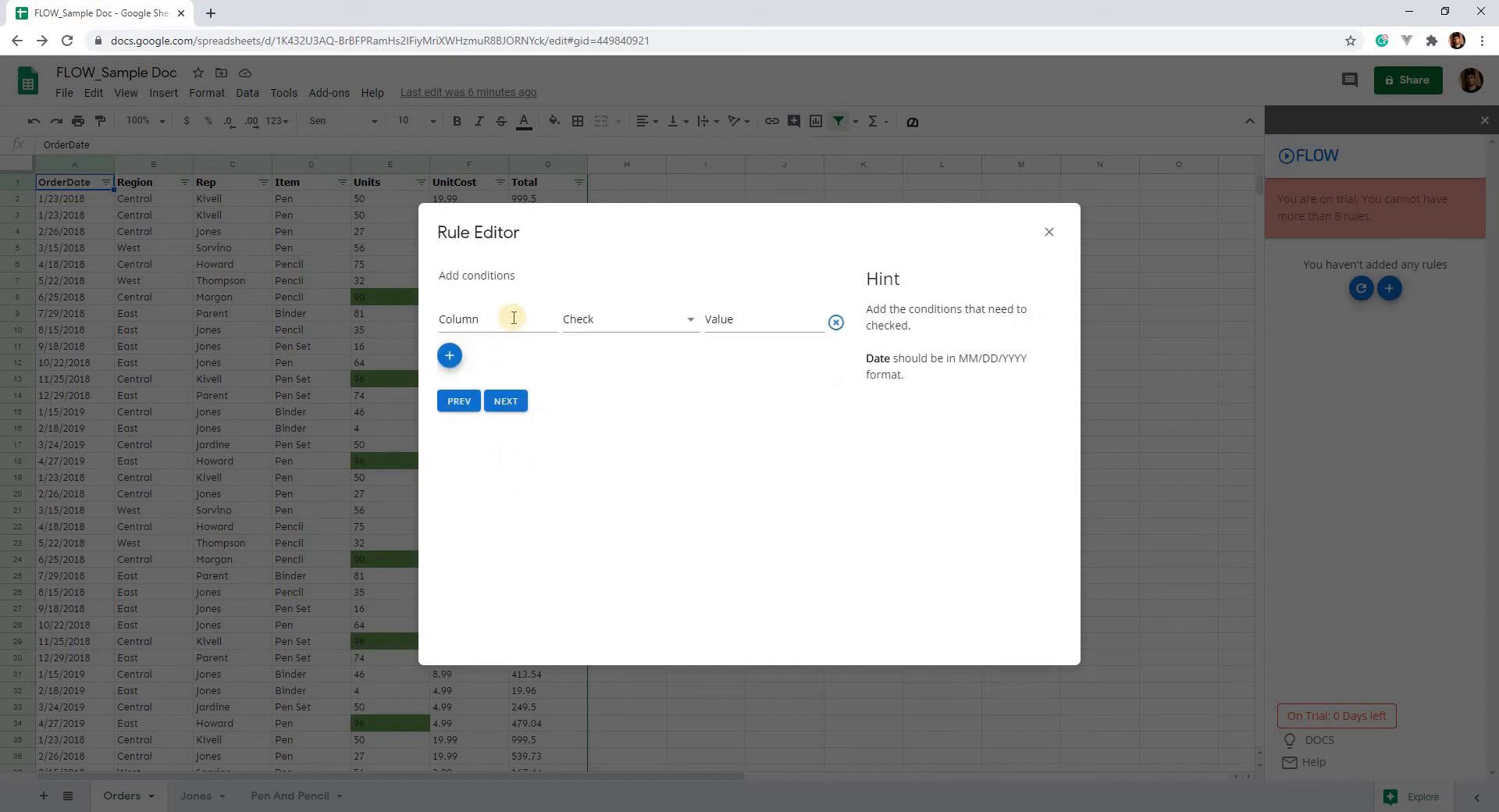
Step: Add the condition that column B is equal to Central and proceed to the rule's action
{"action": "left_click", "coordinate": [508, 318]}
{"action": "type", "text": "B"}
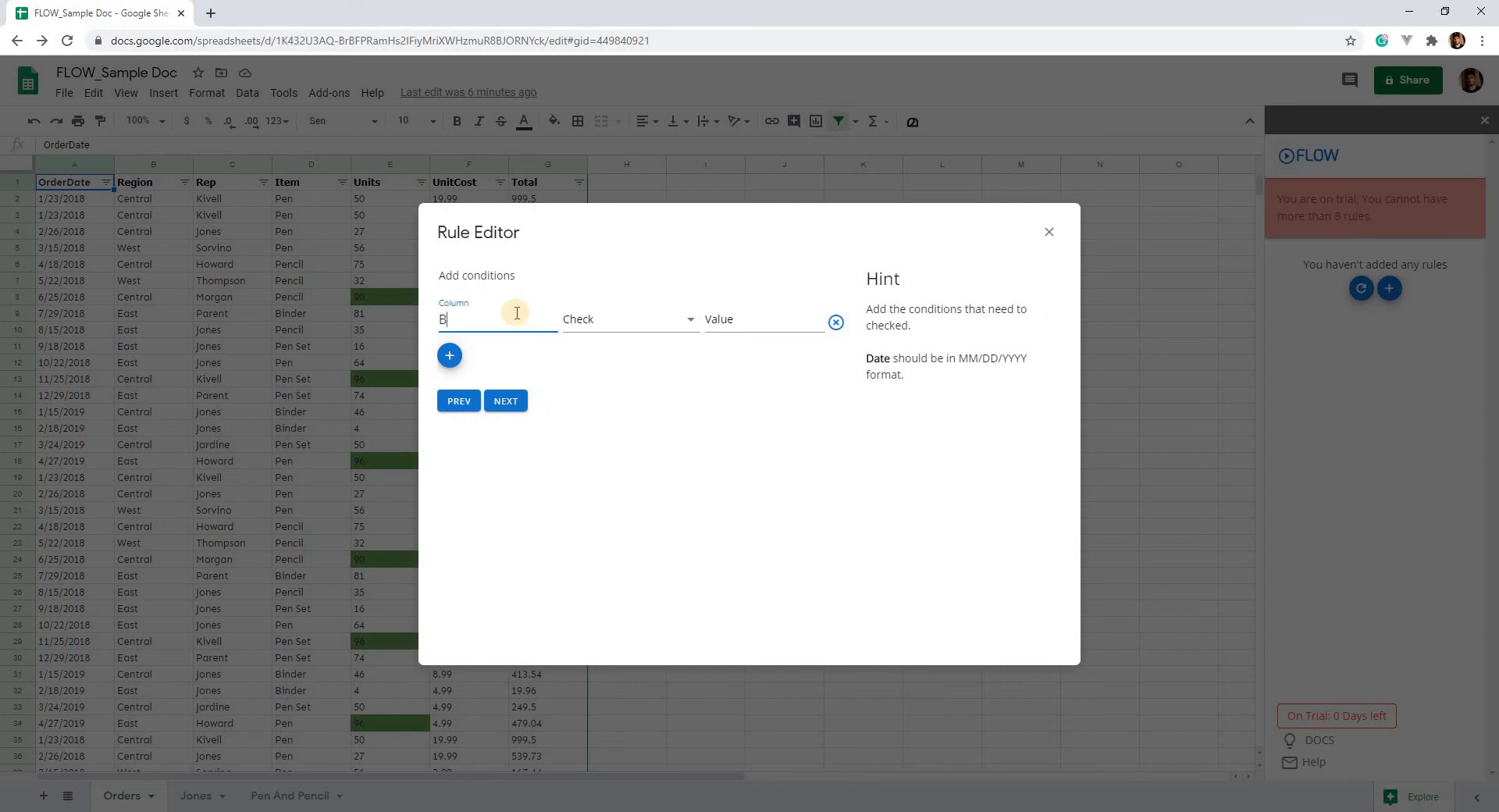
{"action": "left_click", "coordinate": [652, 322]}
{"action": "left_click", "coordinate": [629, 342]}
{"action": "left_click", "coordinate": [772, 320]}
{"action": "type", "text": "Central"}
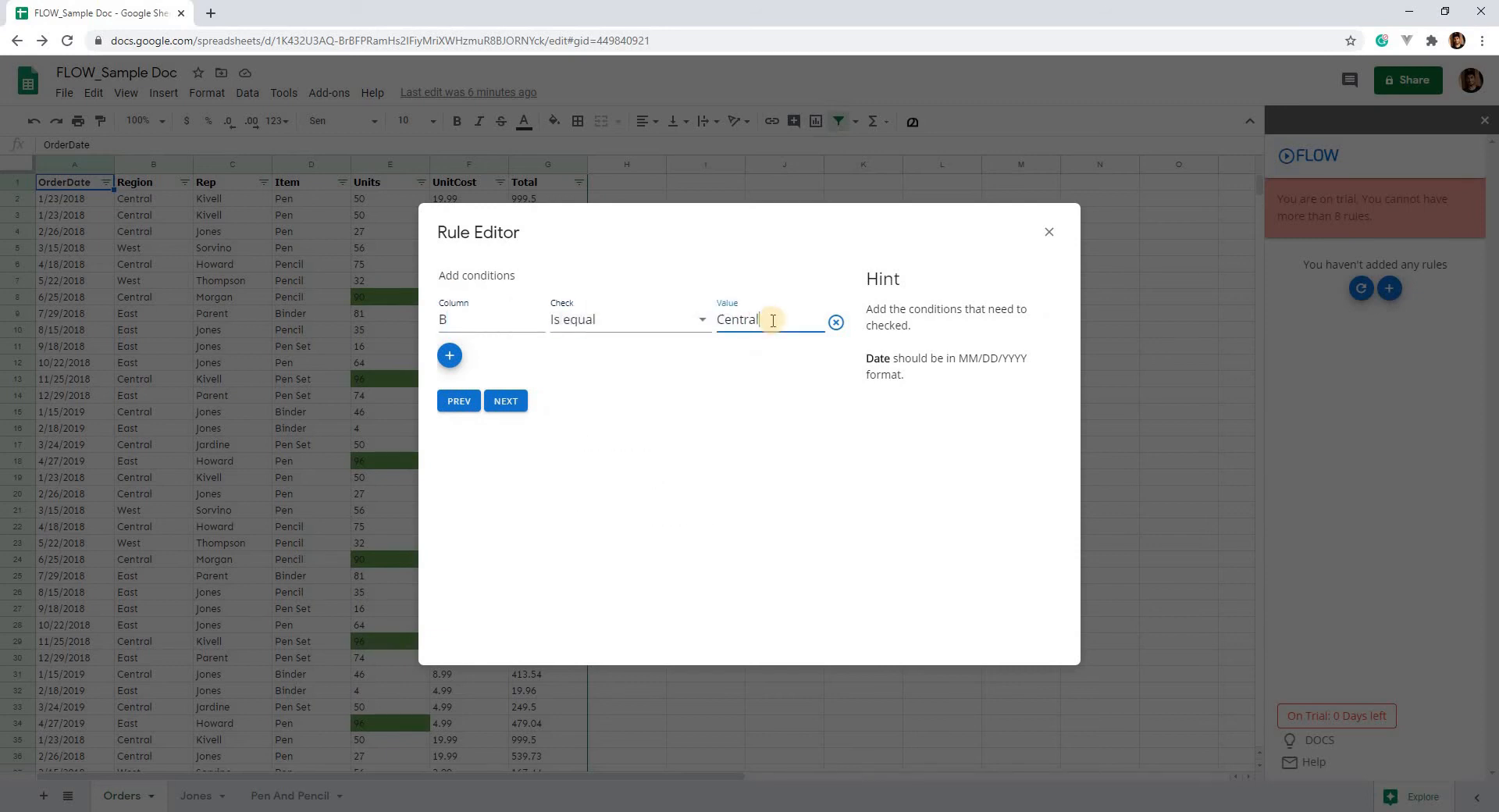
{"action": "left_click", "coordinate": [725, 397]}
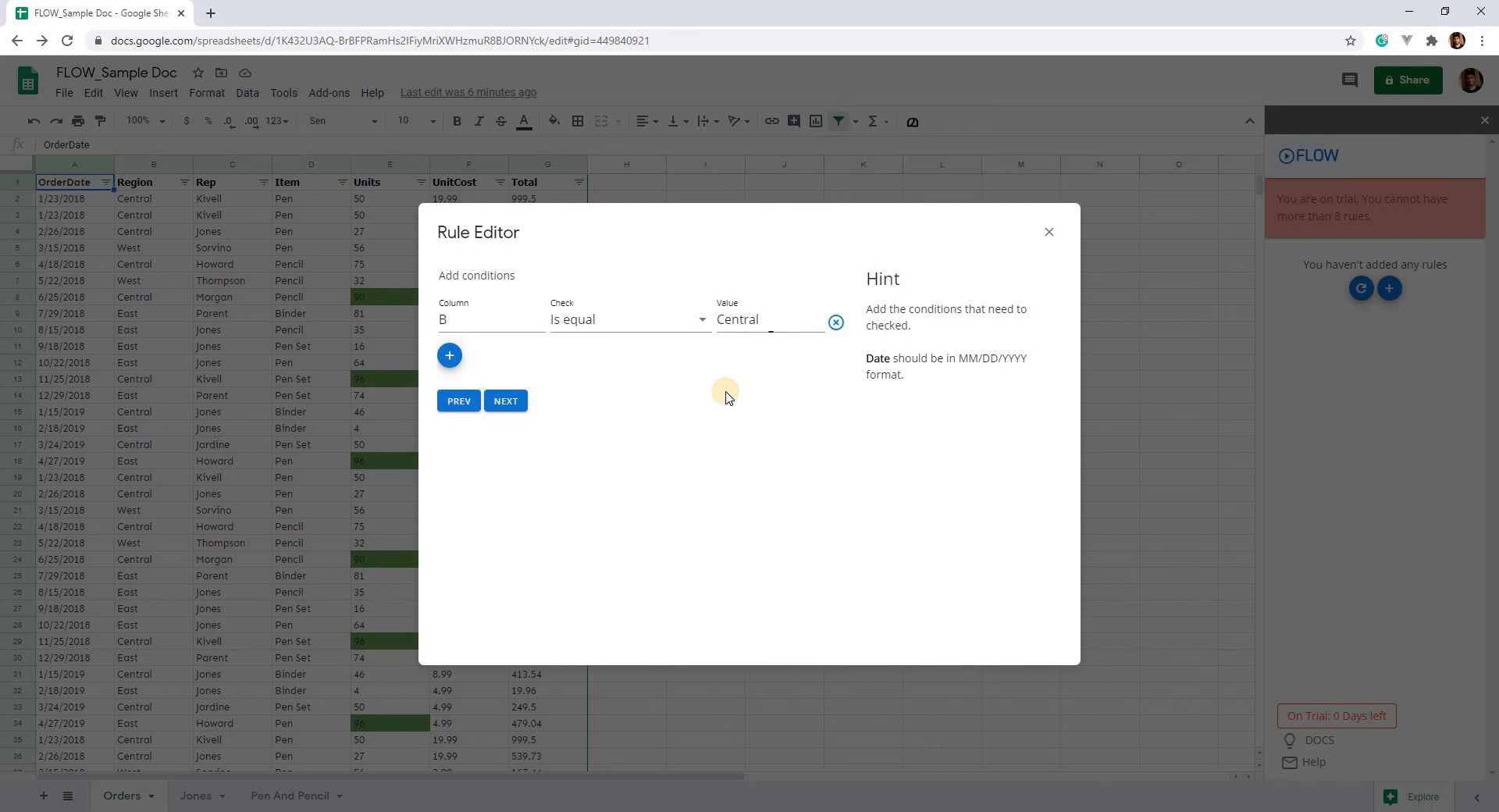
{"action": "left_click", "coordinate": [519, 406]}
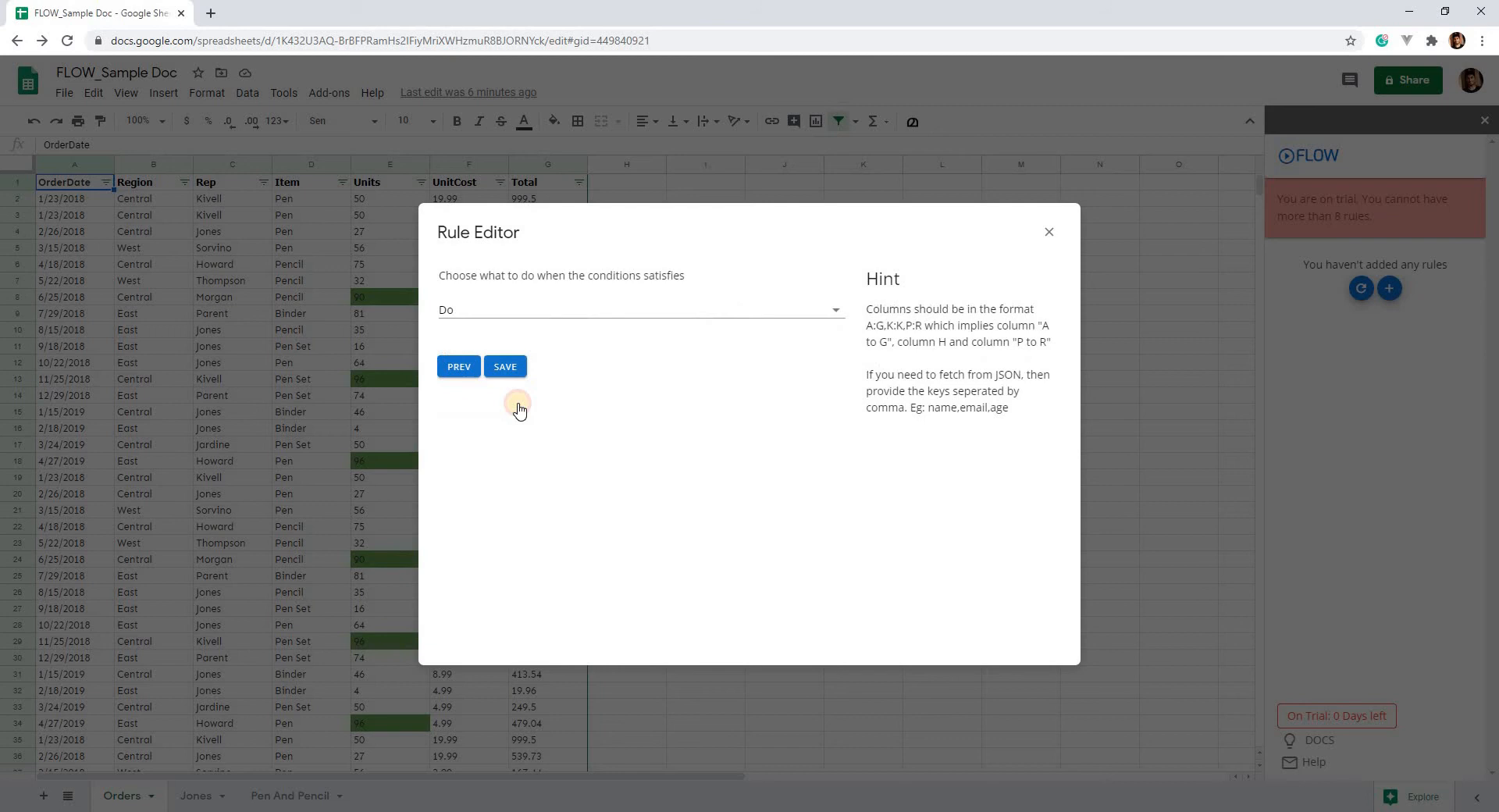
Step: Choose Copy as the rule's action and set its source range to A:G
{"action": "left_click", "coordinate": [542, 306]}
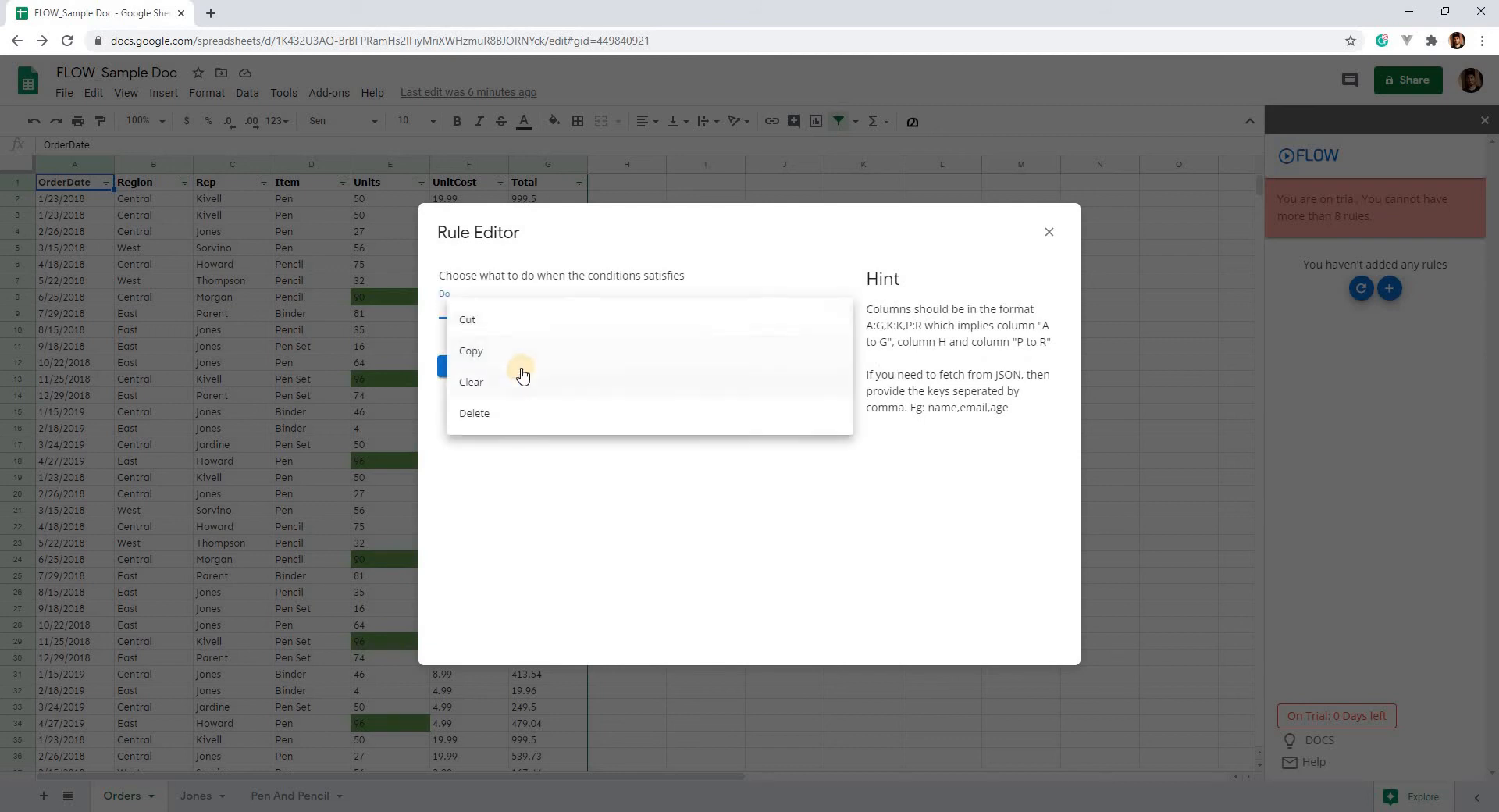
{"action": "left_click", "coordinate": [527, 356]}
{"action": "left_click", "coordinate": [527, 355]}
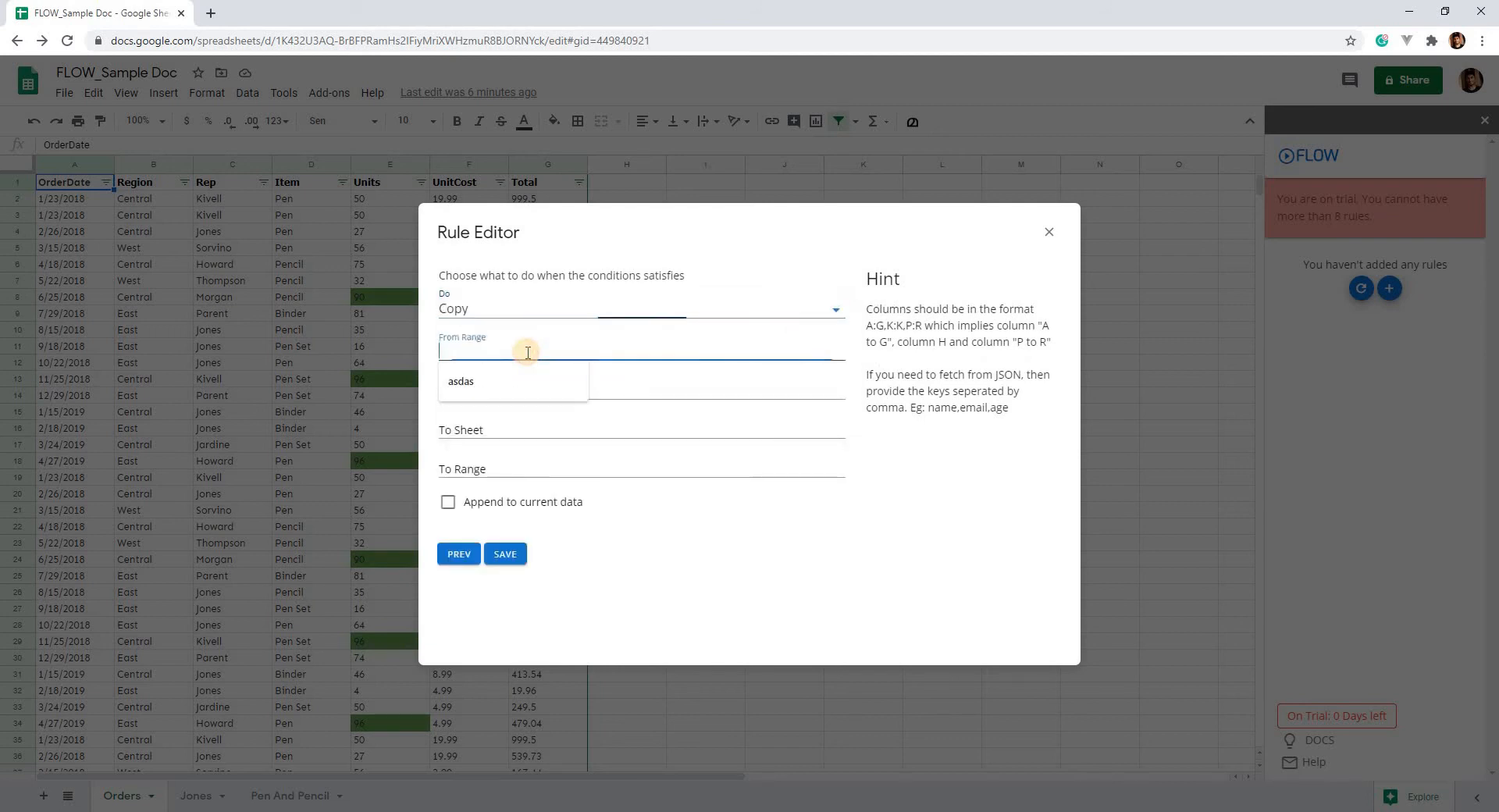
{"action": "type", "text": "A:G"}
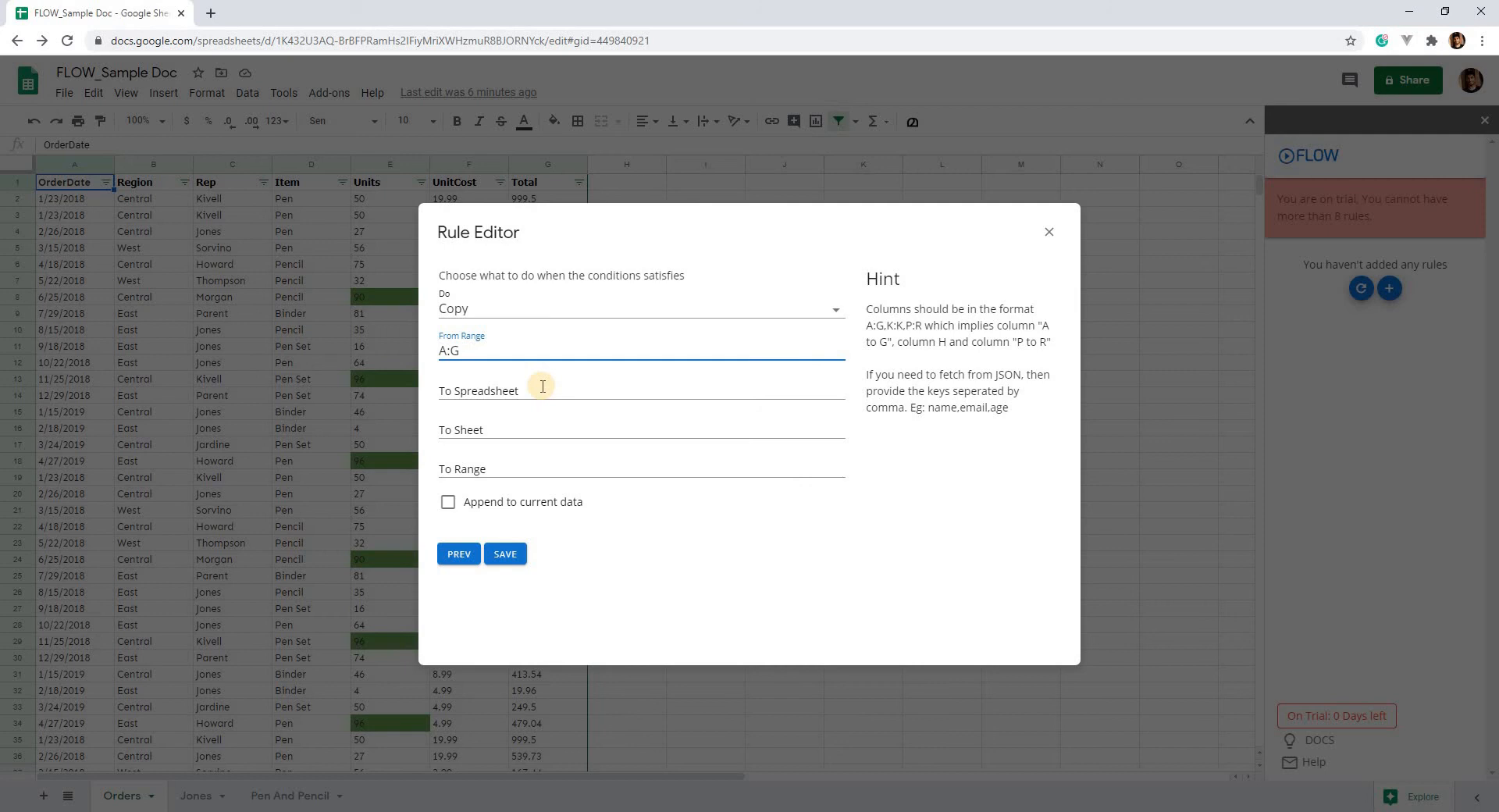
Step: Copy this spreadsheet's ID from its URL and enter it as the rule's destination spreadsheet
{"action": "left_click", "coordinate": [542, 386]}
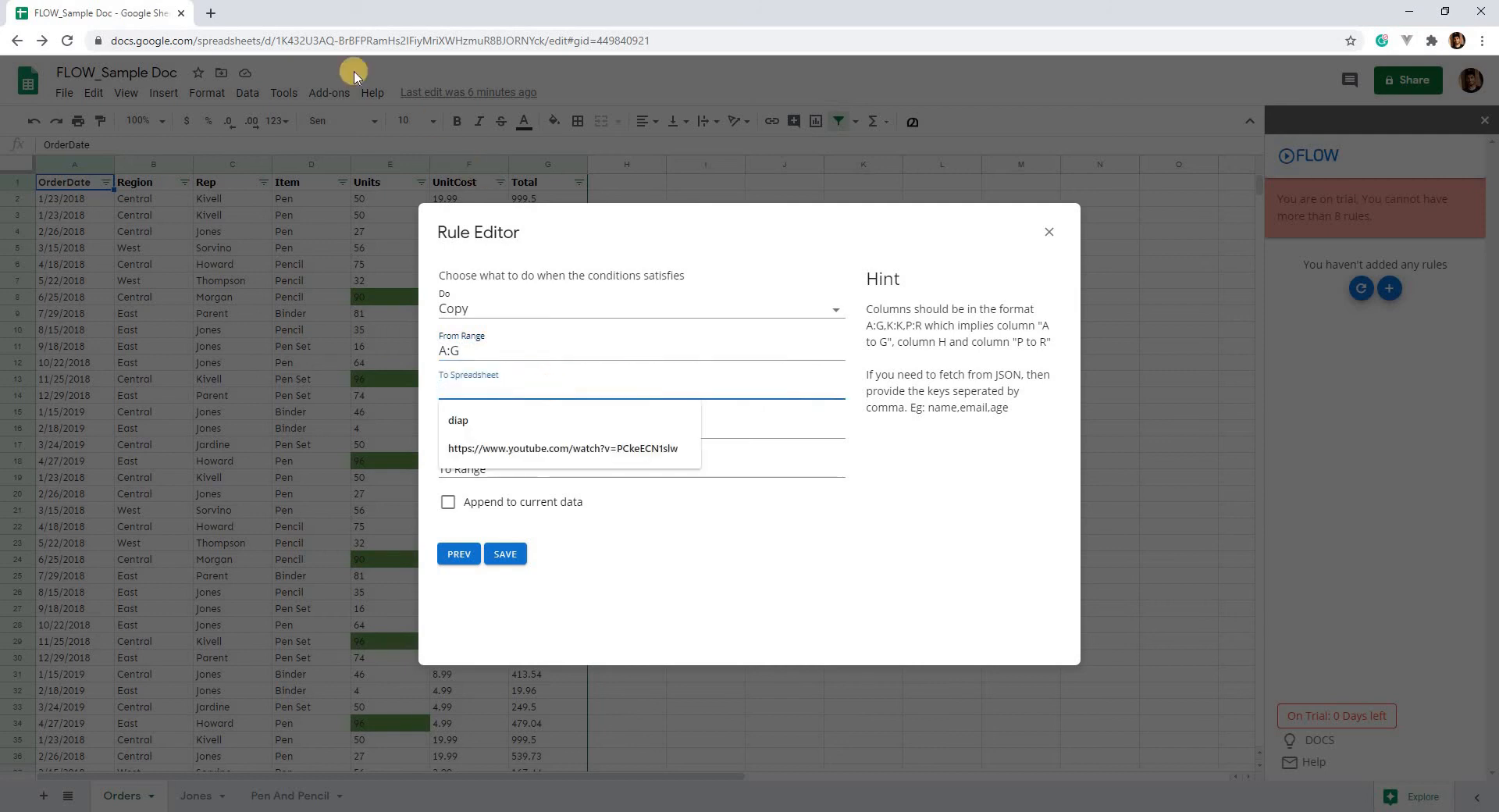
{"action": "left_click_drag", "start_coordinate": [278, 41], "coordinate": [550, 44]}
{"action": "key", "text": "ctrl+c"}
{"action": "left_click", "coordinate": [520, 390]}
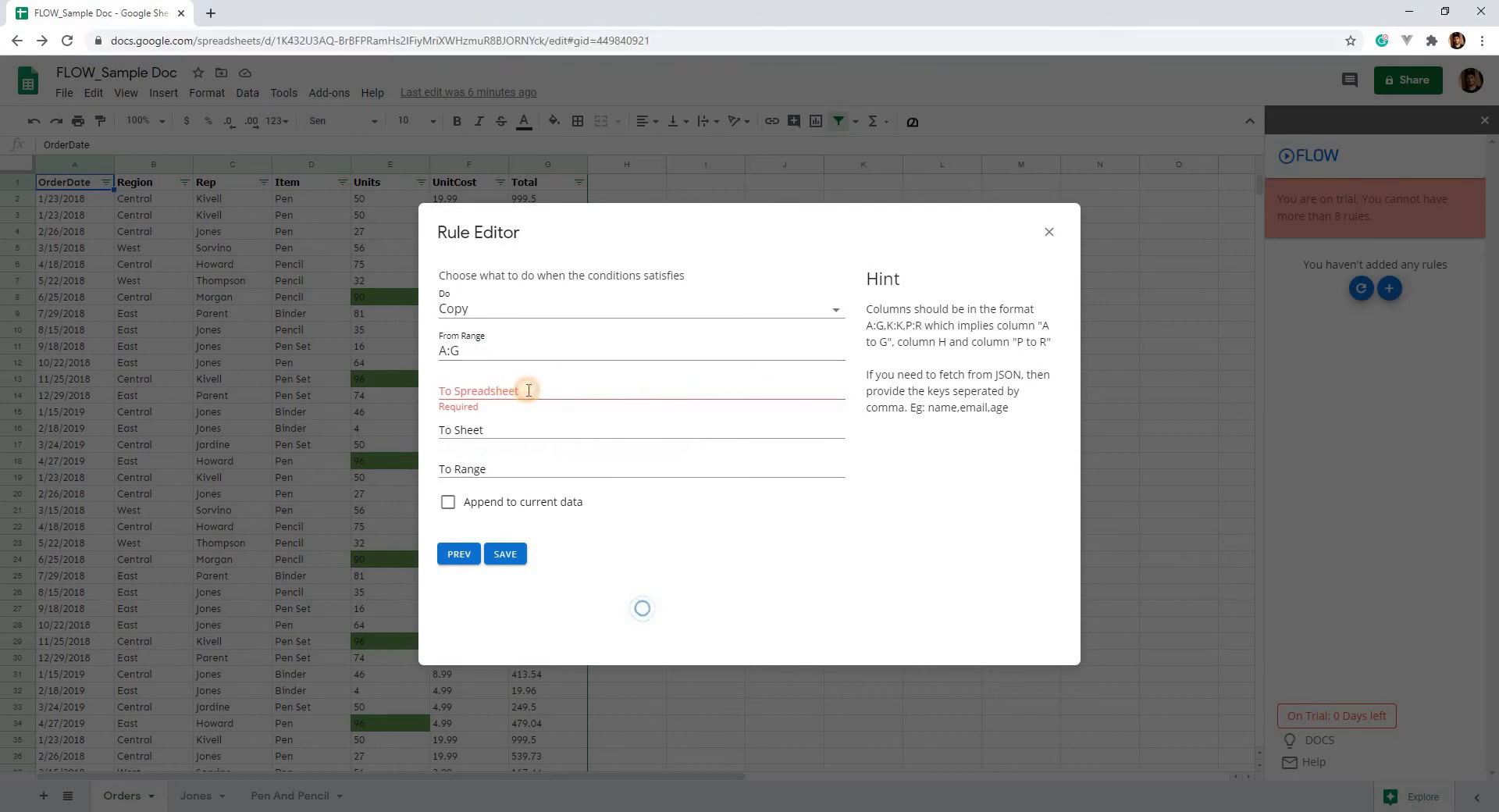
{"action": "key", "text": "ctrl+v"}
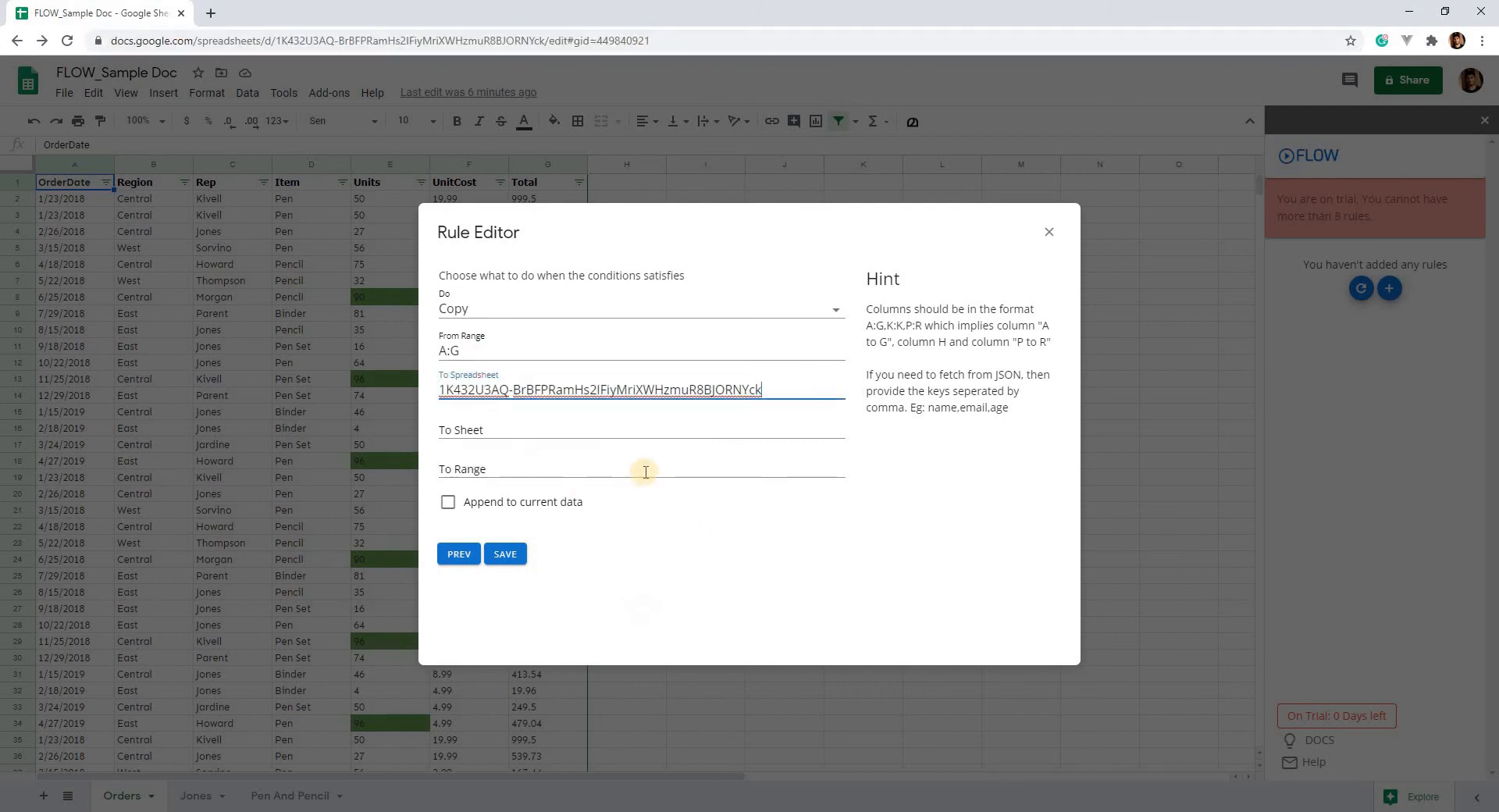
Step: Set the destination sheet to Central and its range to A:G, save the rule and close the Rule Editor
{"action": "left_click", "coordinate": [640, 420]}
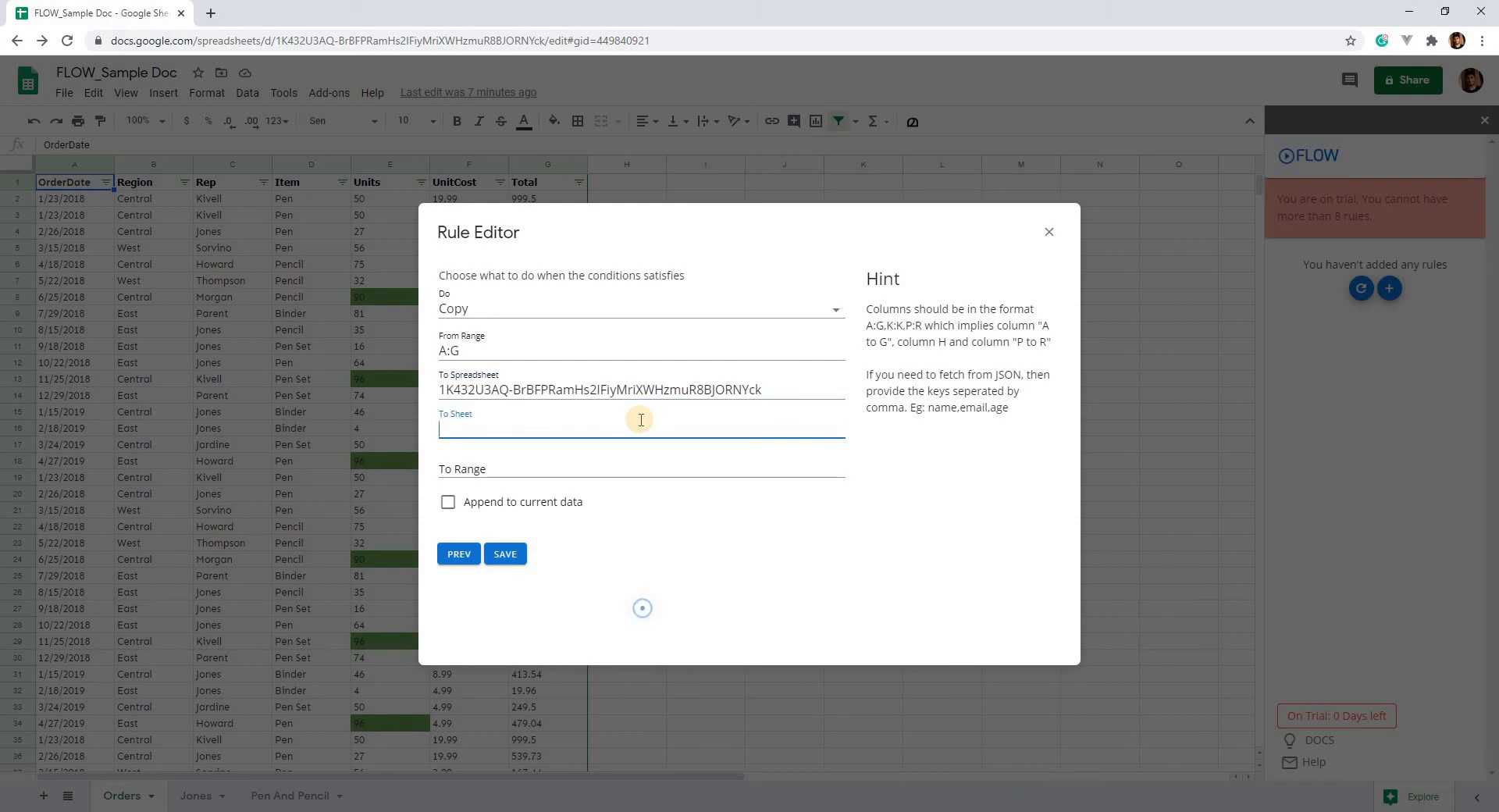
{"action": "type", "text": "Central"}
{"action": "left_click", "coordinate": [607, 467]}
{"action": "type", "text": "A:G"}
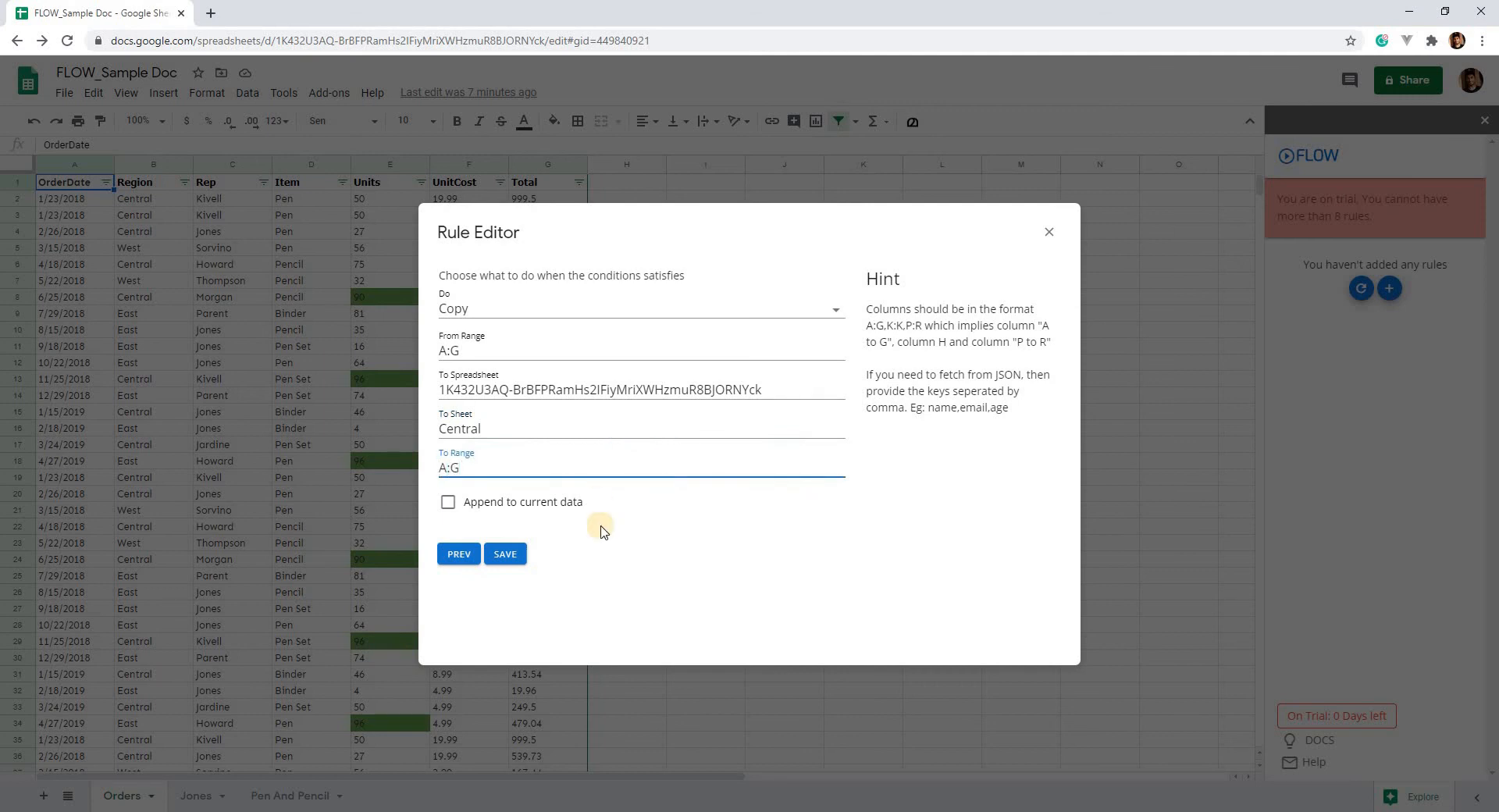
{"action": "left_click", "coordinate": [613, 543]}
{"action": "left_click", "coordinate": [515, 559]}
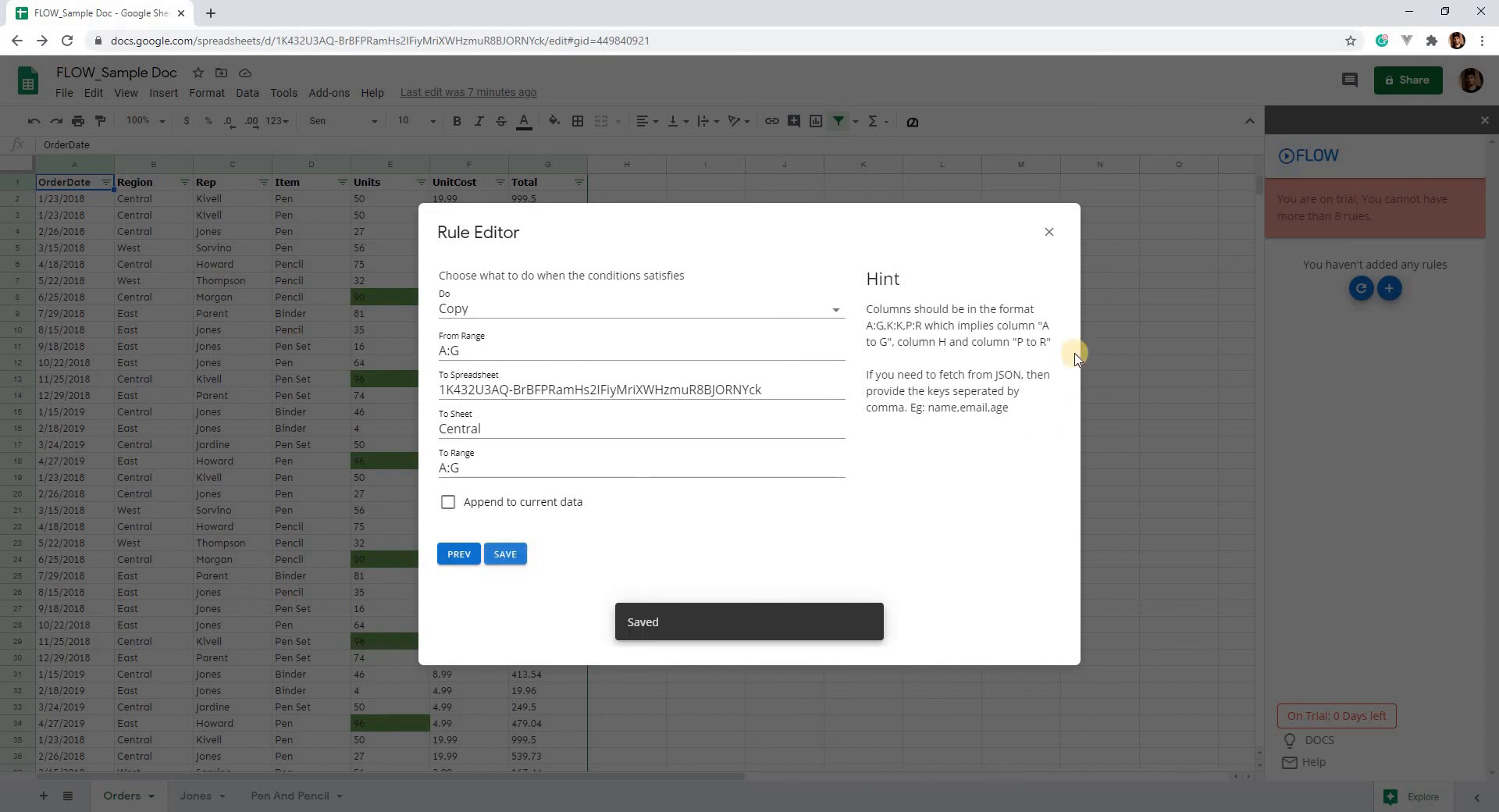
{"action": "left_click", "coordinate": [1049, 232]}
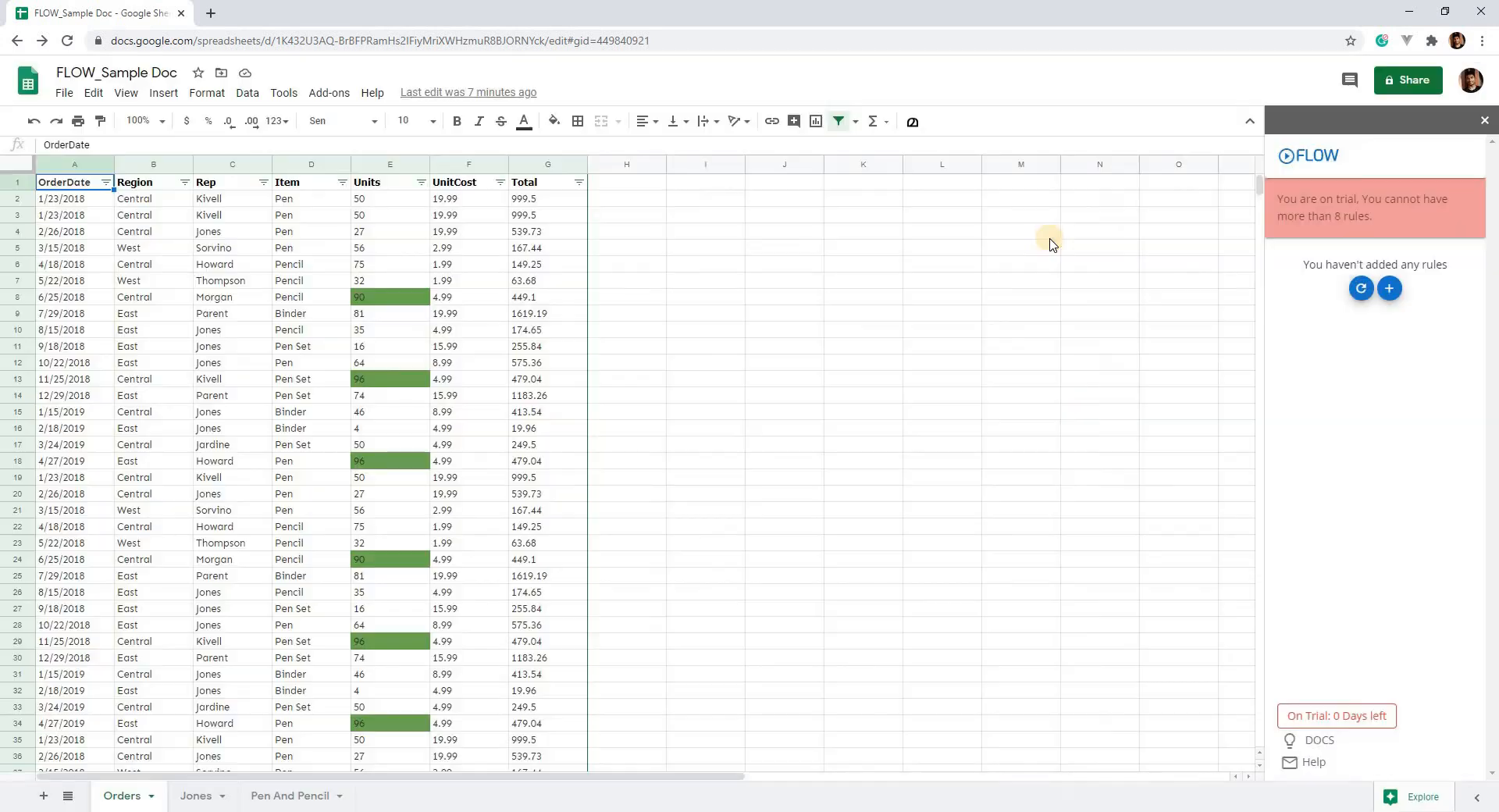
Step: Refresh the FLOW rule list and run the Central rule to flow out its data
{"action": "left_click", "coordinate": [1368, 300]}
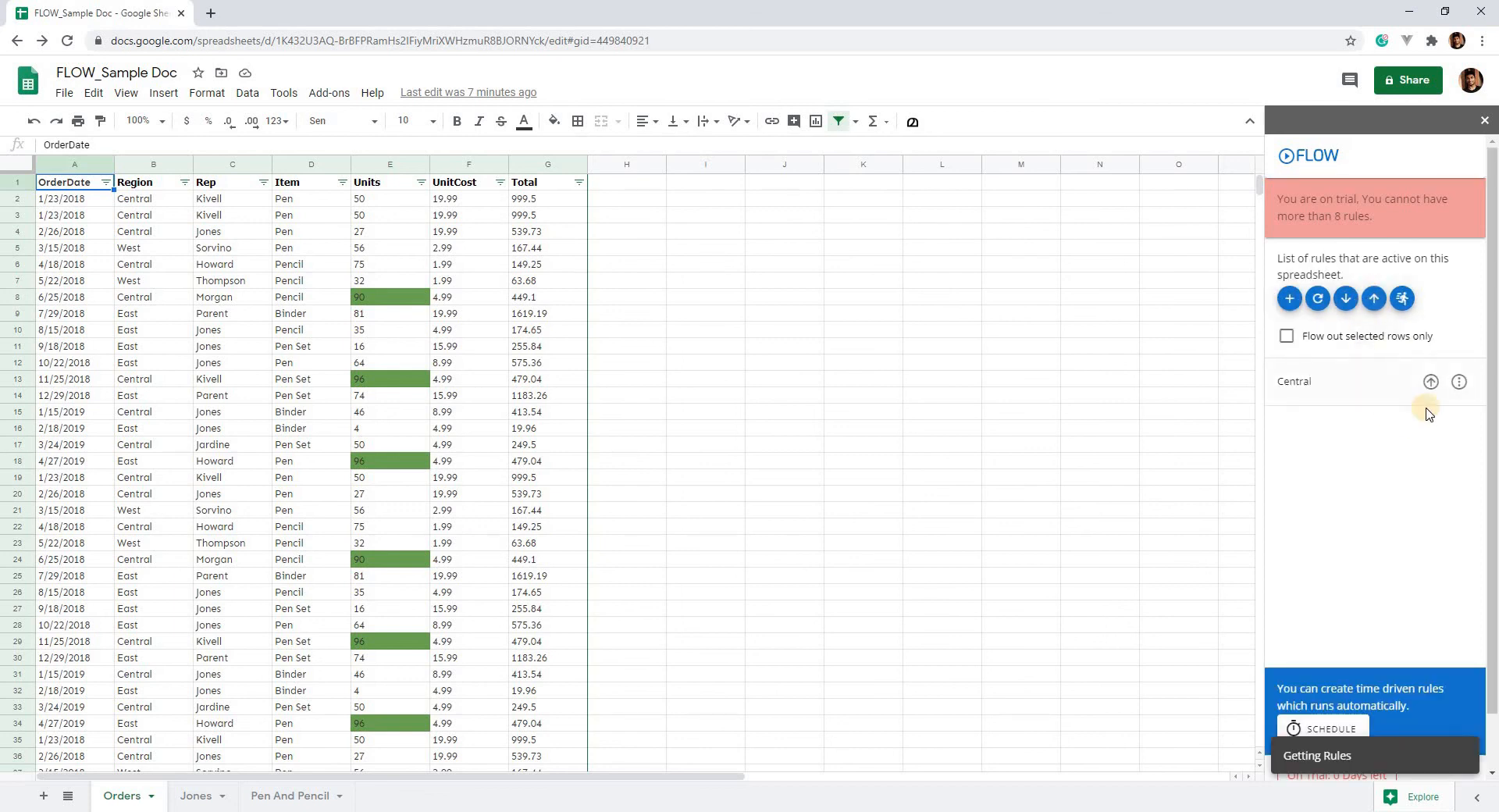
{"action": "left_click", "coordinate": [1431, 382]}
{"action": "left_click", "coordinate": [1433, 384]}
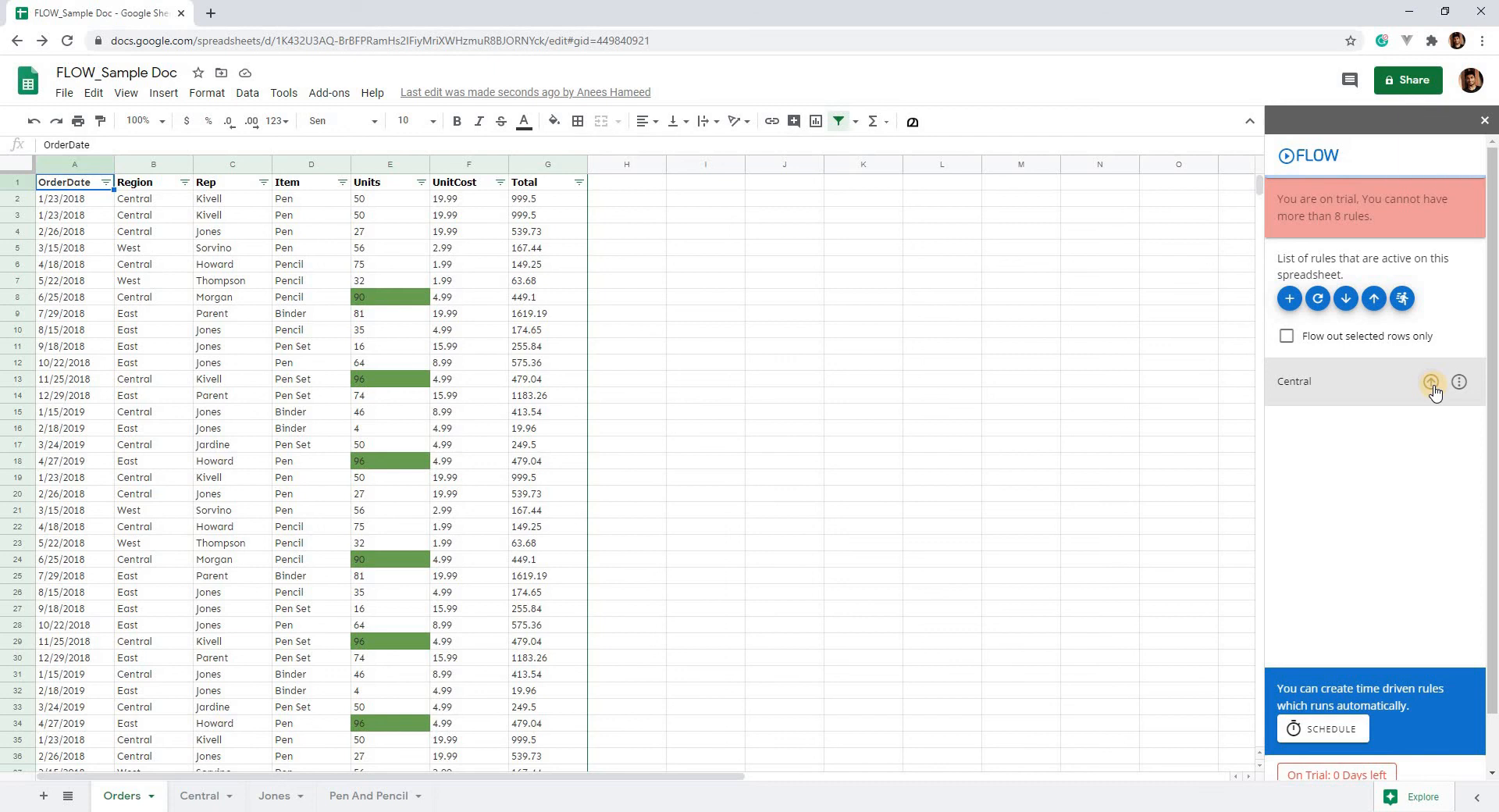
{"action": "left_click", "coordinate": [1308, 273]}
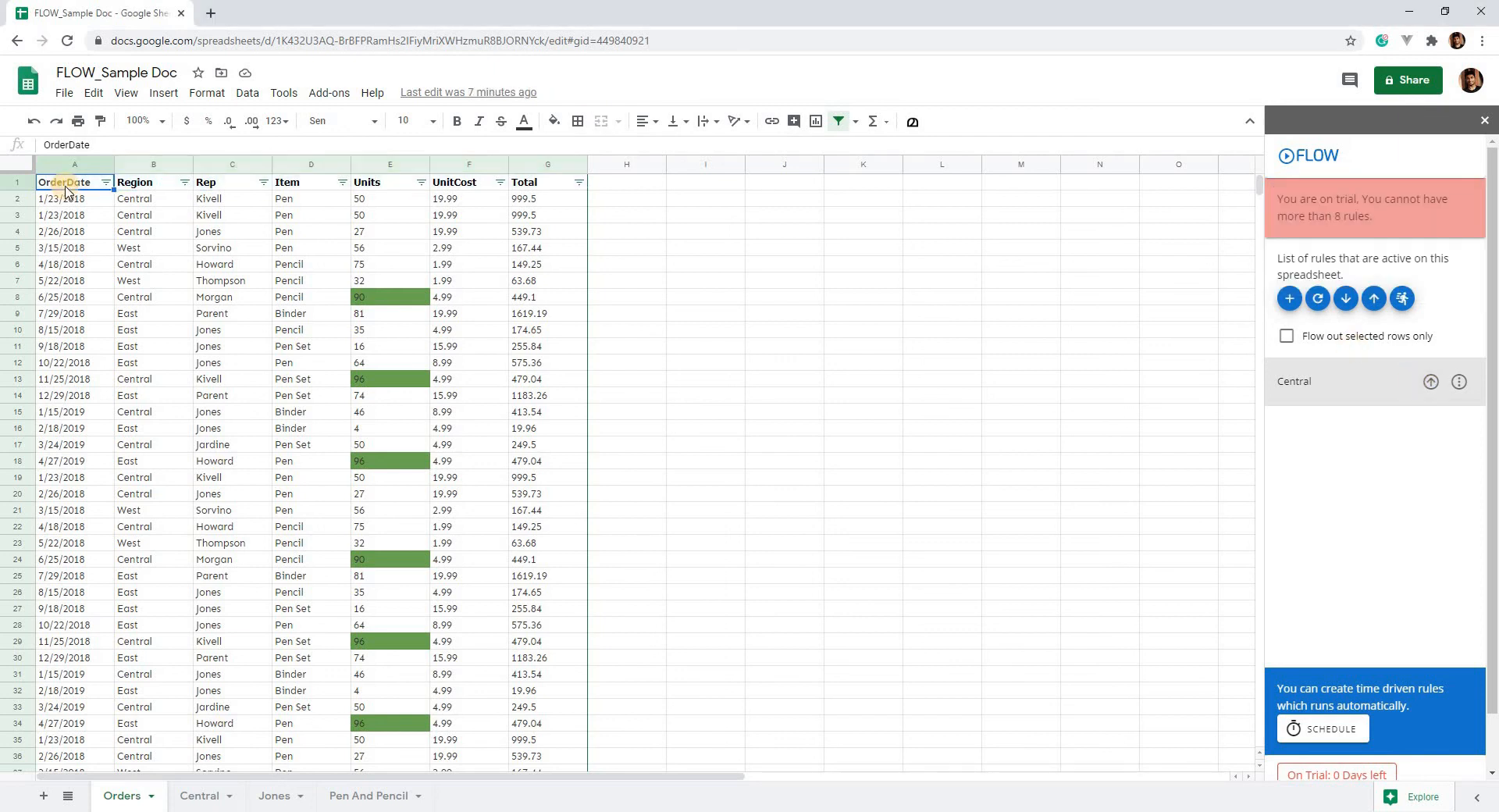
Step: Copy the header row from the Orders sheet into row 1 of the Central sheet
{"action": "left_click", "coordinate": [200, 799]}
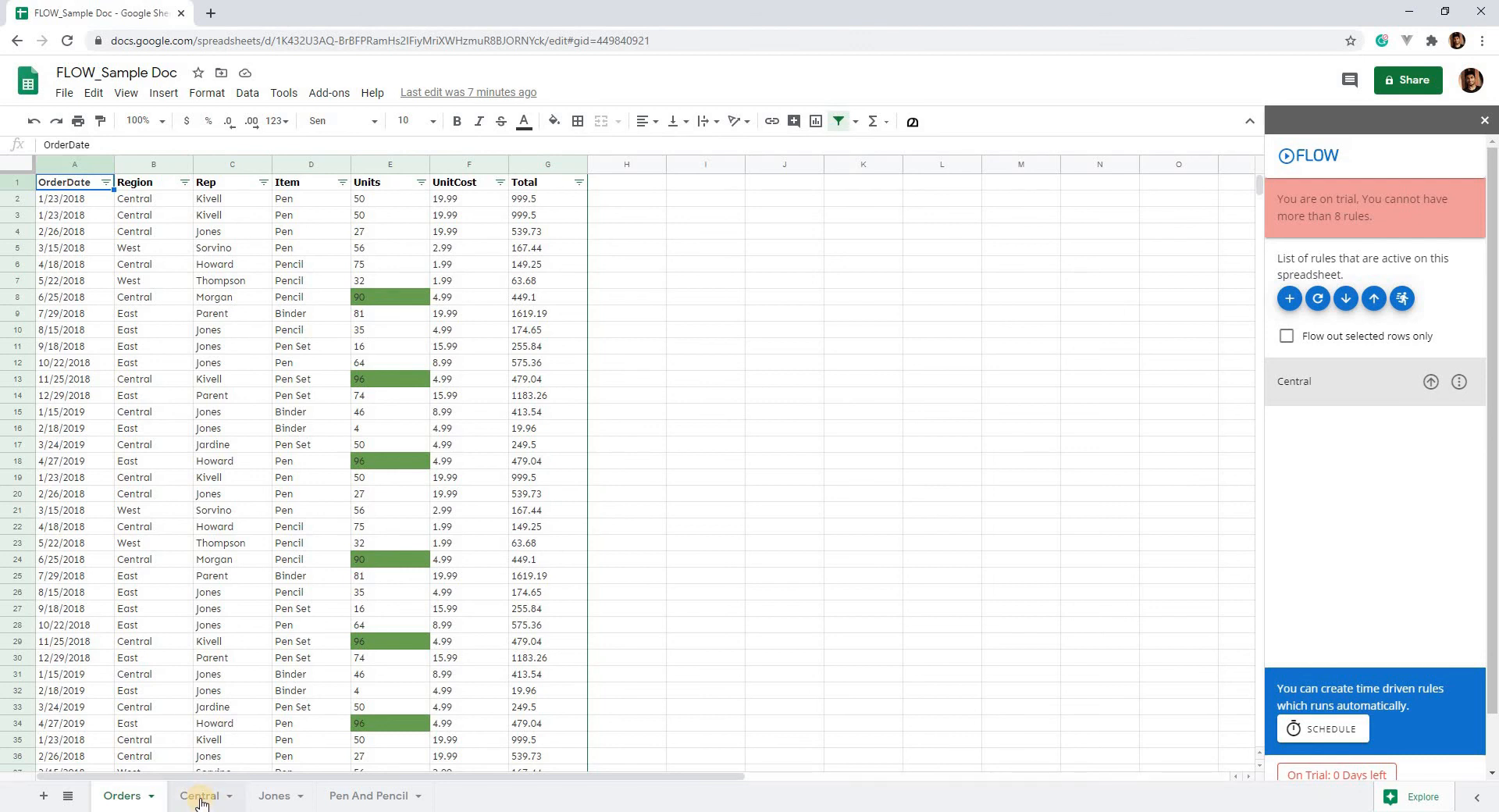
{"action": "left_click", "coordinate": [200, 798]}
{"action": "left_click", "coordinate": [127, 796]}
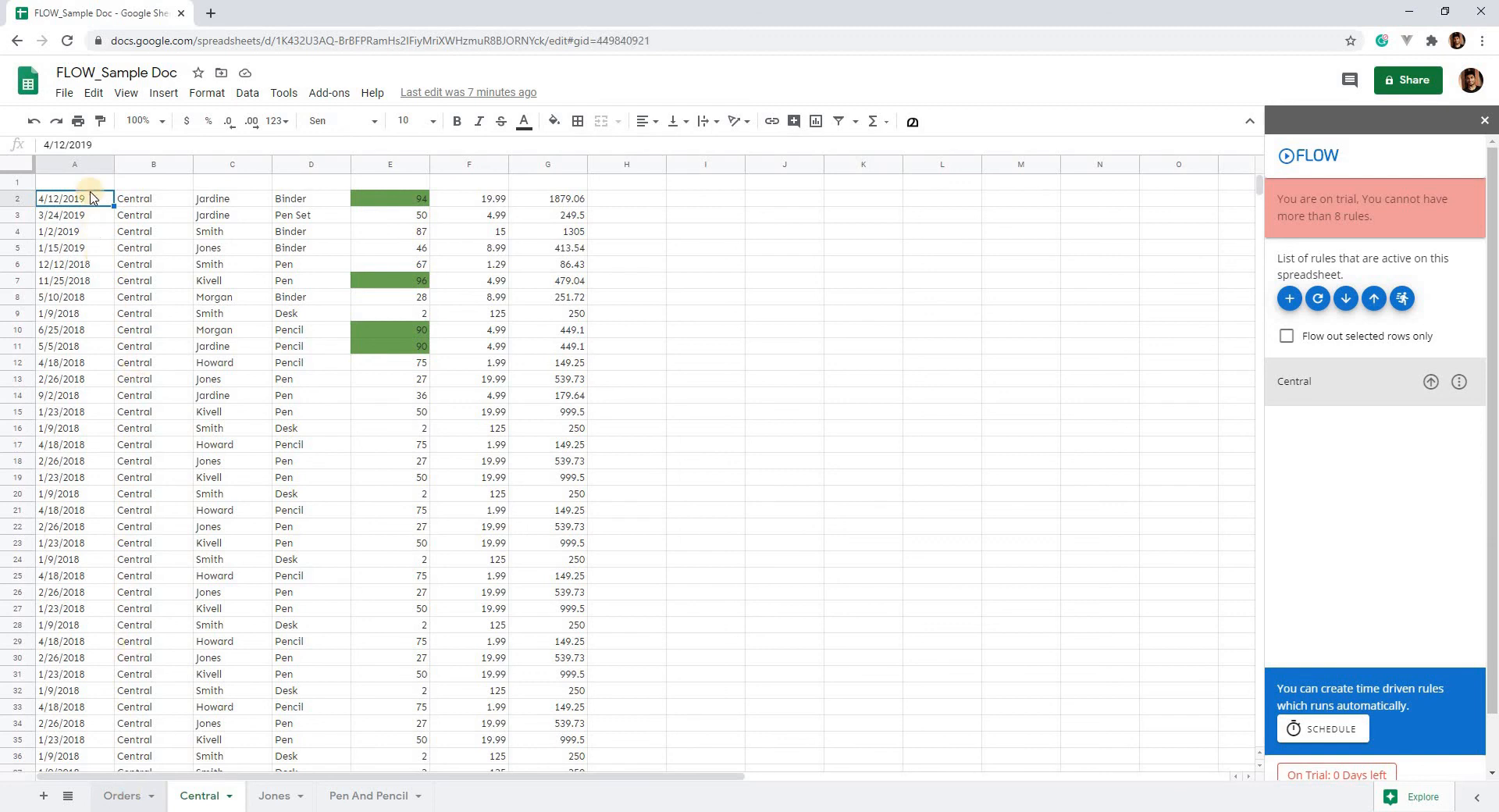
{"action": "key", "text": "ctrl+shift+Right"}
{"action": "key", "text": "ctrl+c"}
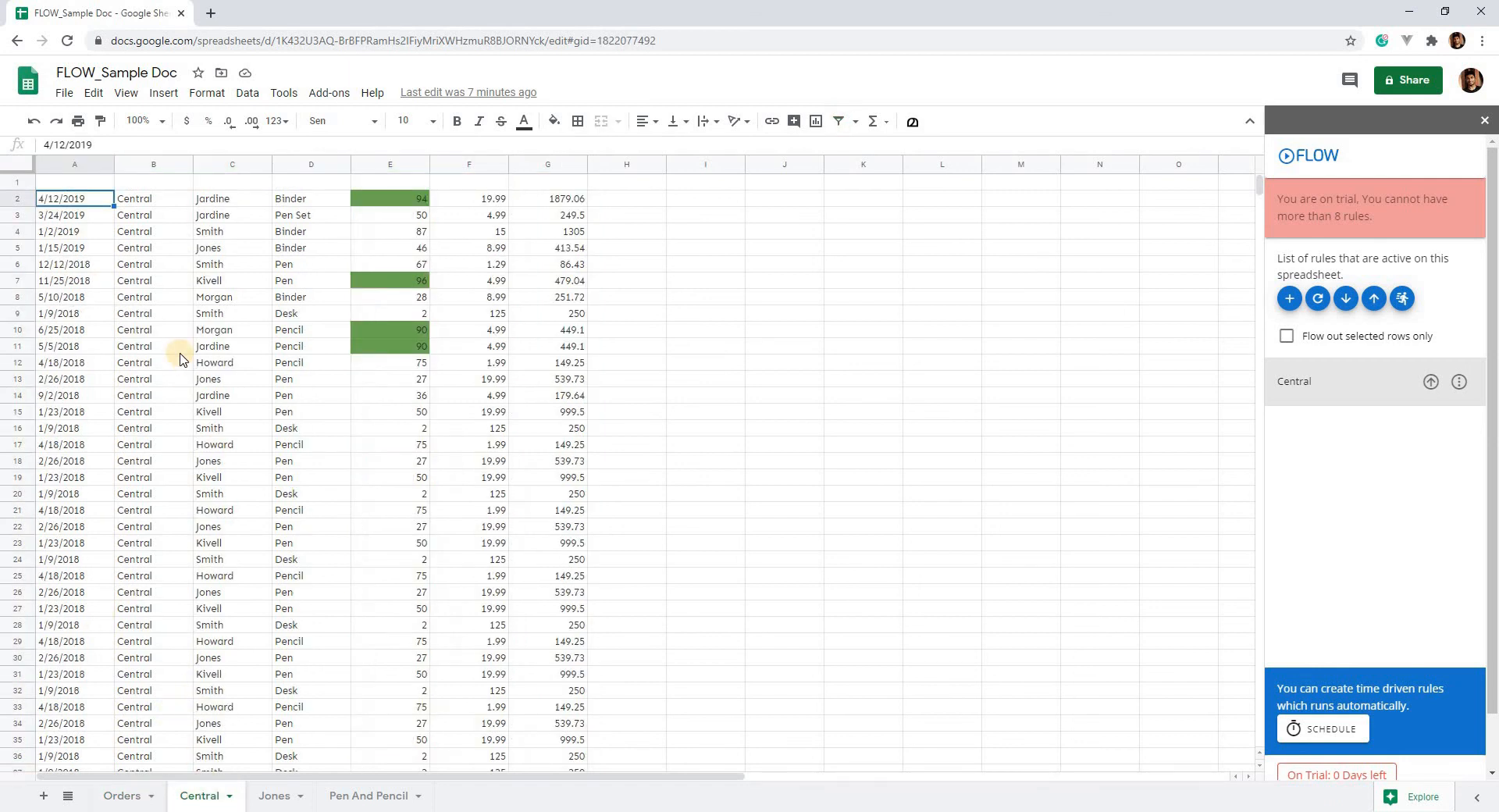
{"action": "left_click", "coordinate": [78, 186]}
{"action": "key", "text": "ctrl+v"}
Step: Add a filter to the Central sheet's data and check the values offered in the Region column's filter
{"action": "left_click", "coordinate": [85, 186]}
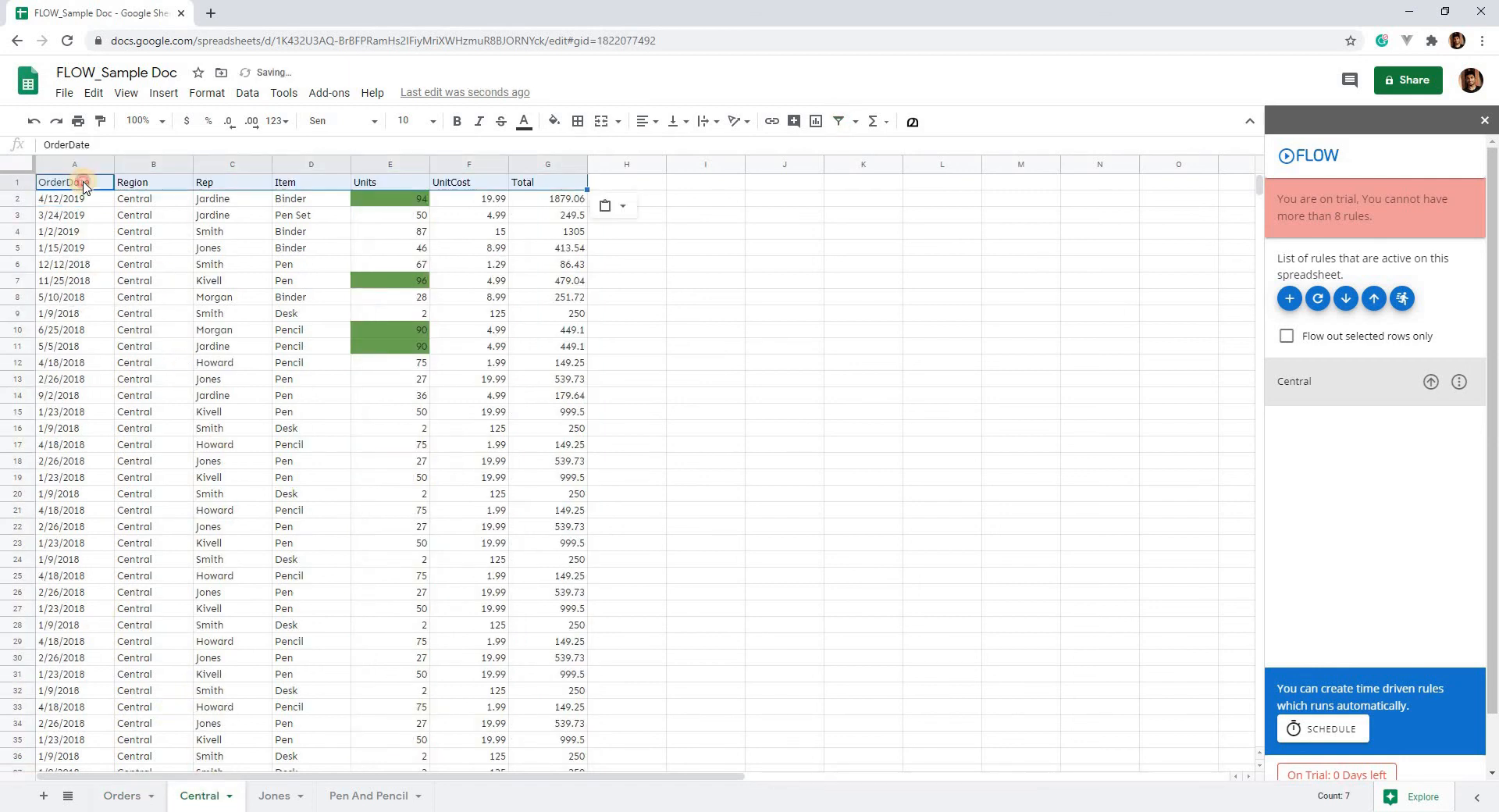
{"action": "left_click", "coordinate": [838, 121]}
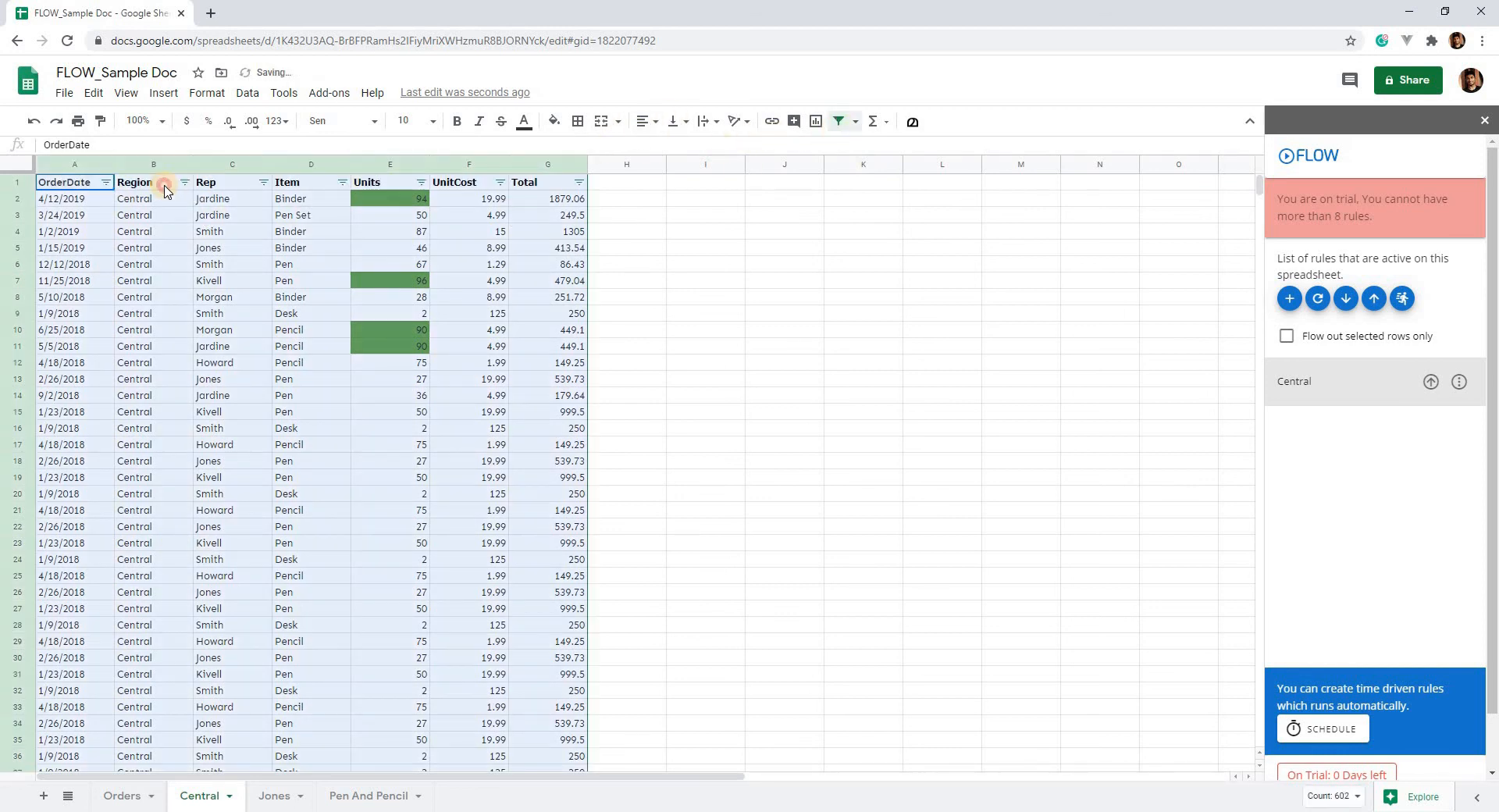
{"action": "left_click", "coordinate": [164, 186]}
{"action": "left_click", "coordinate": [184, 182]}
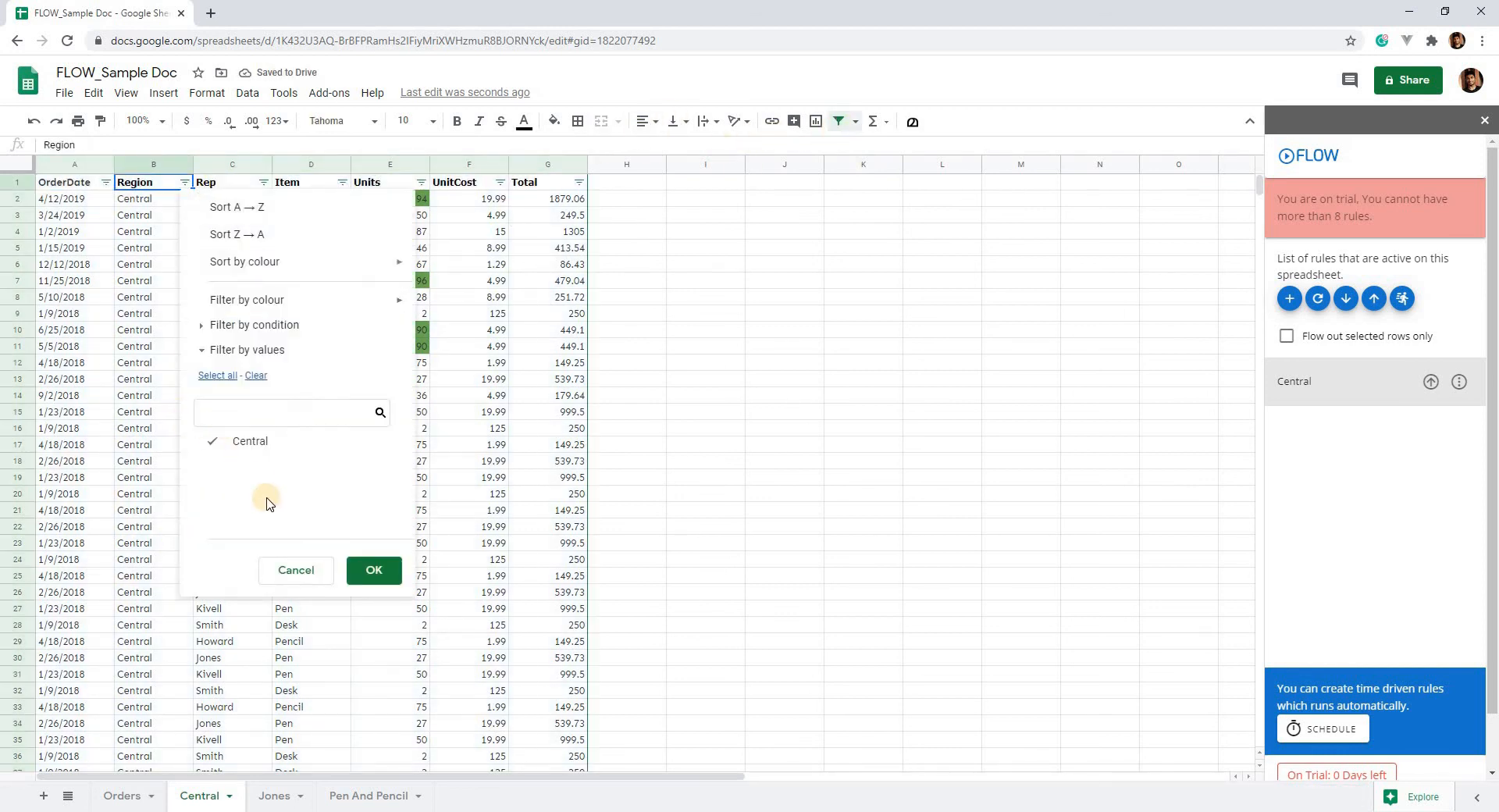
{"action": "left_click", "coordinate": [371, 582]}
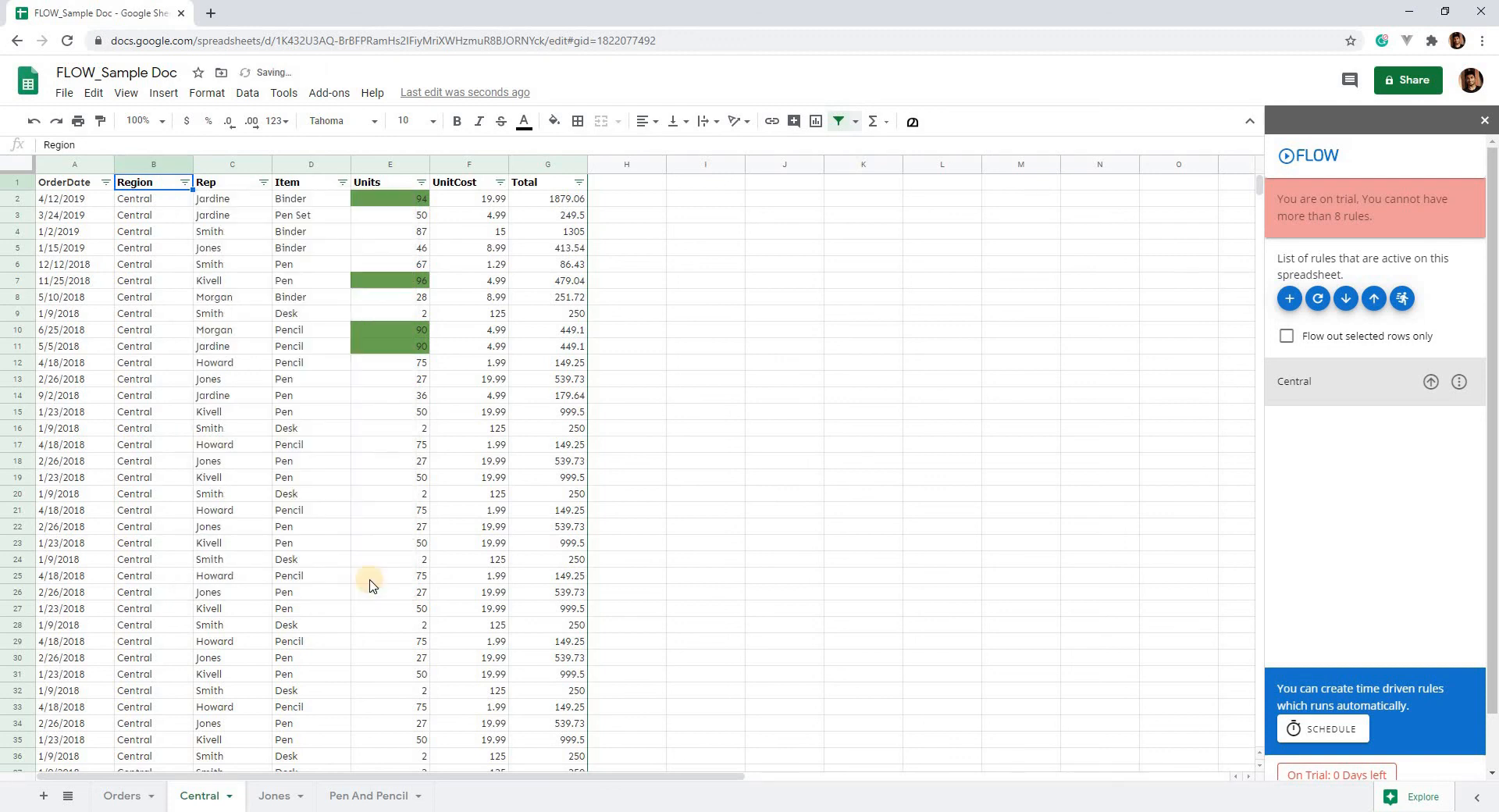